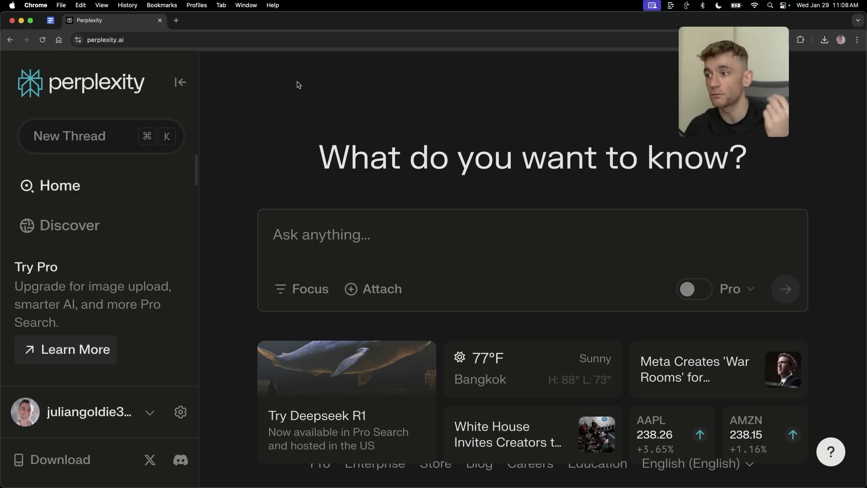
Switch on Pro search and pick the 'Reasoning with R1' DeepSeek model.
left_click(694, 288)
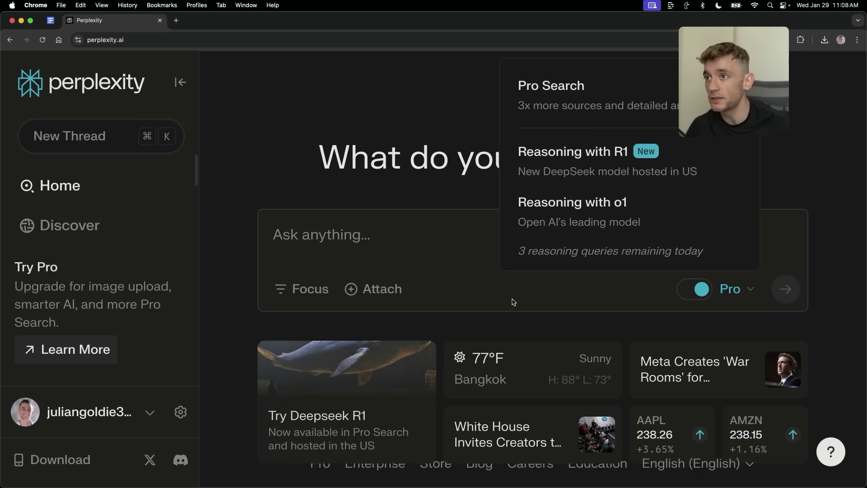
left_click(697, 97)
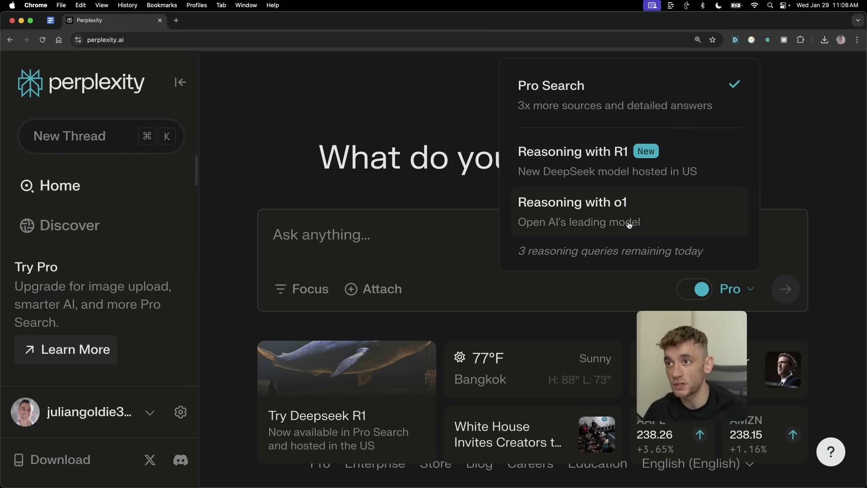
left_click(590, 168)
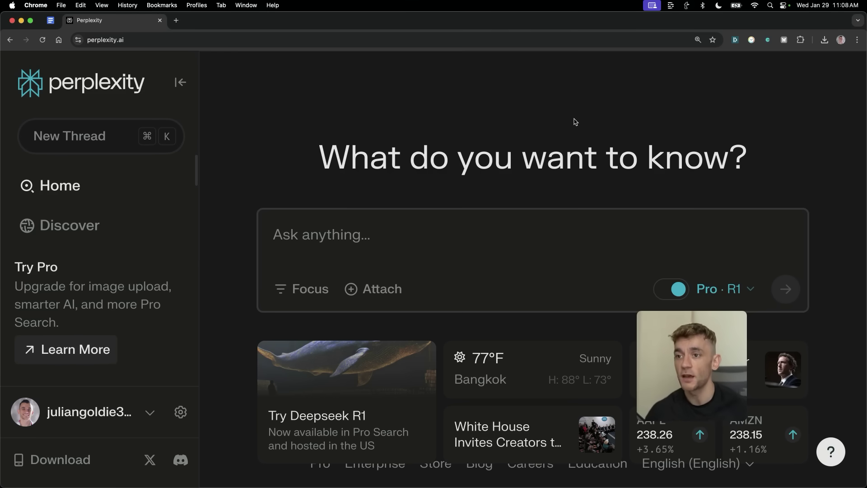
mouse_move(679, 365)
left_click_drag(680, 364, 716, 86)
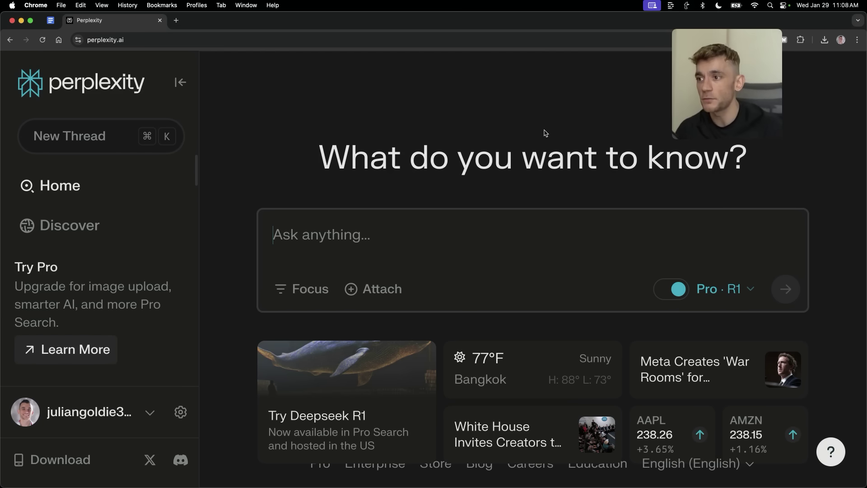
left_click(402, 239)
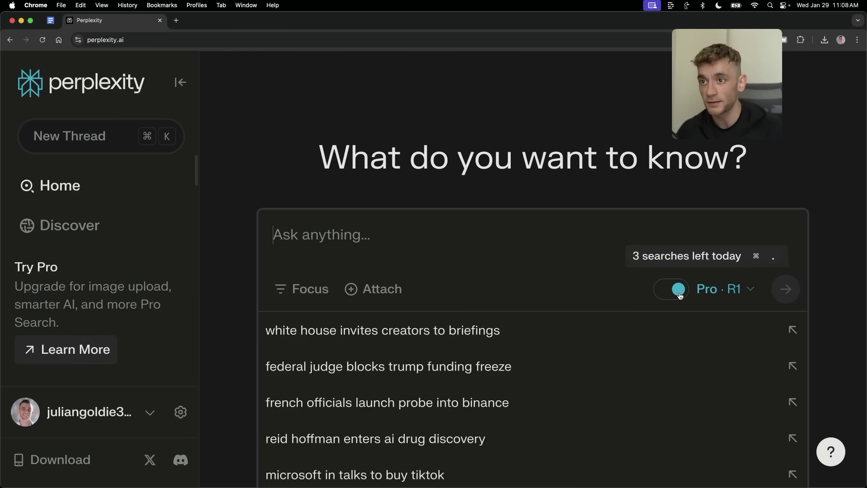
left_click(703, 299)
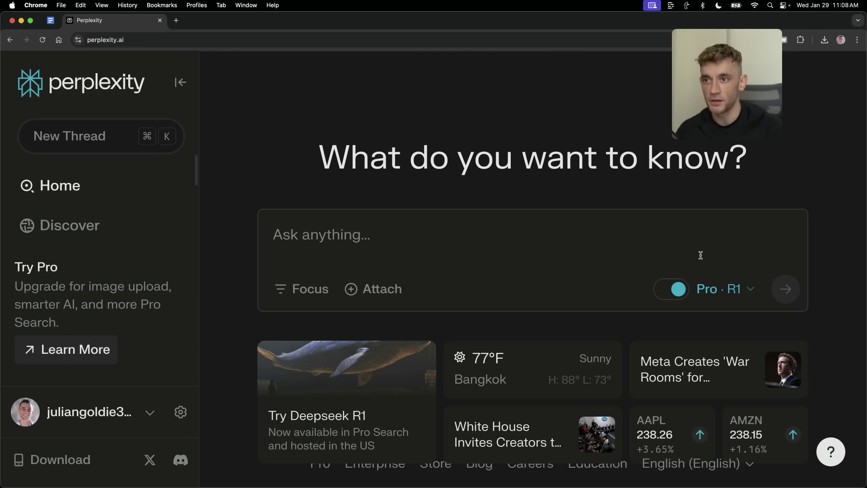
mouse_move(694, 138)
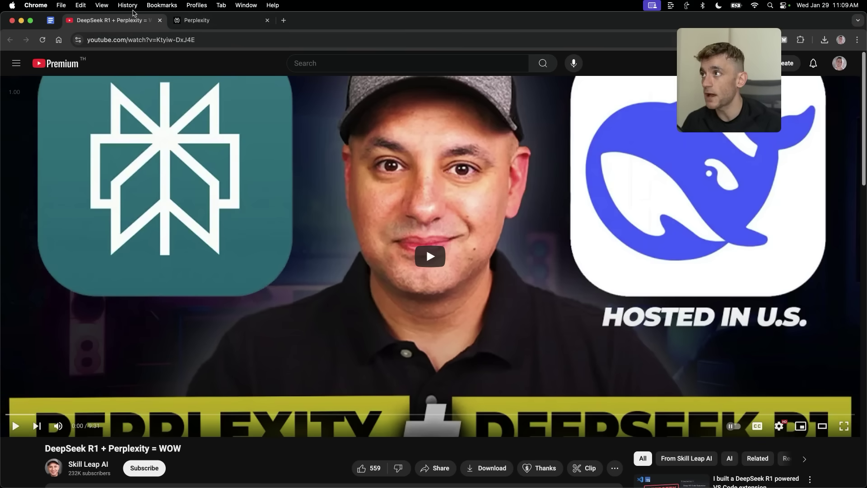
key("super+w")
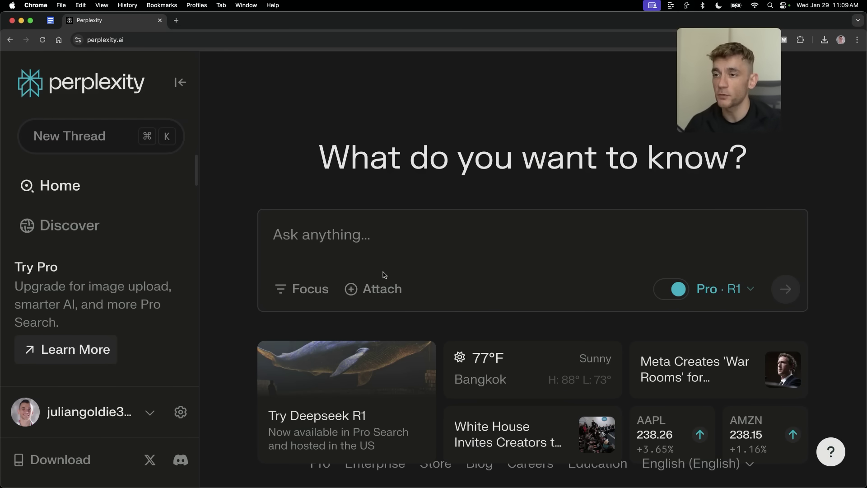
left_click(725, 289)
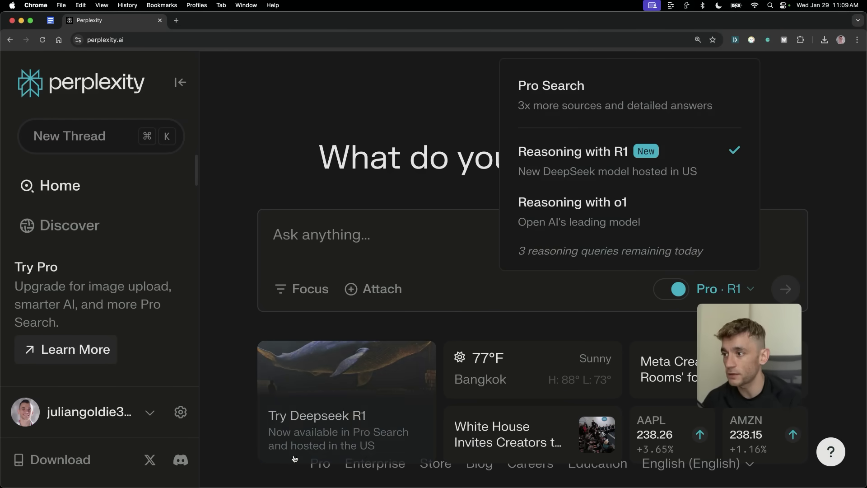
left_click_drag(750, 351, 291, 113)
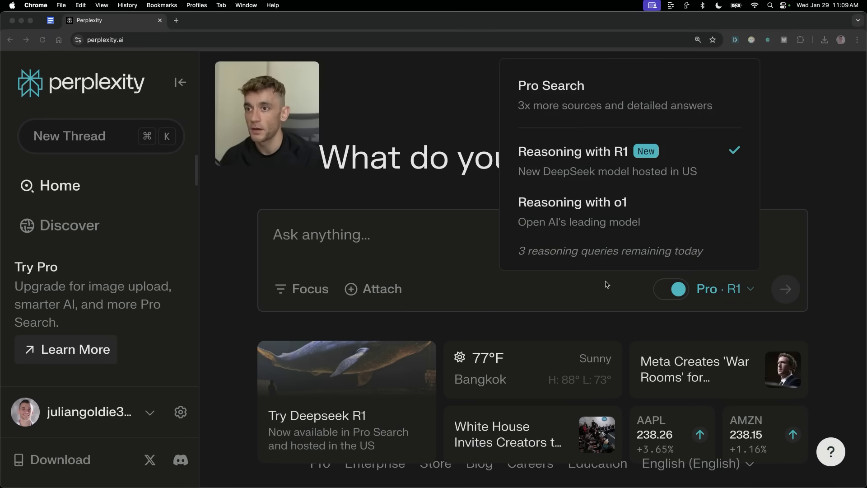
left_click(395, 239)
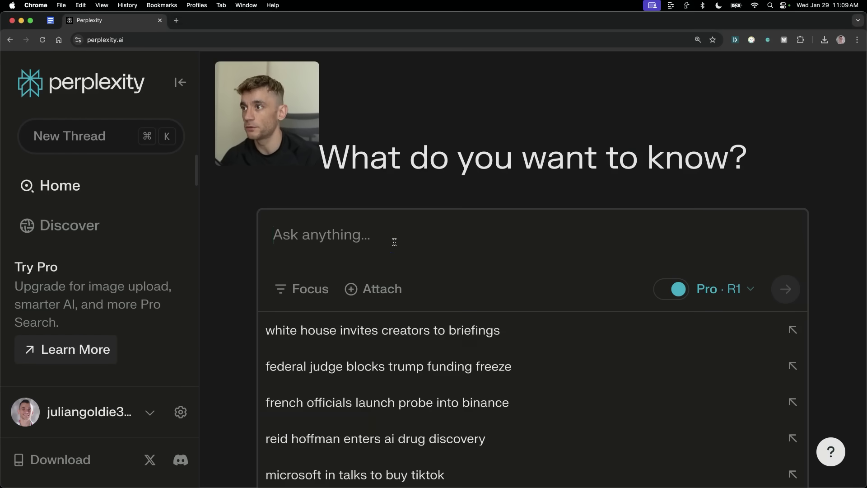
key("super+0")
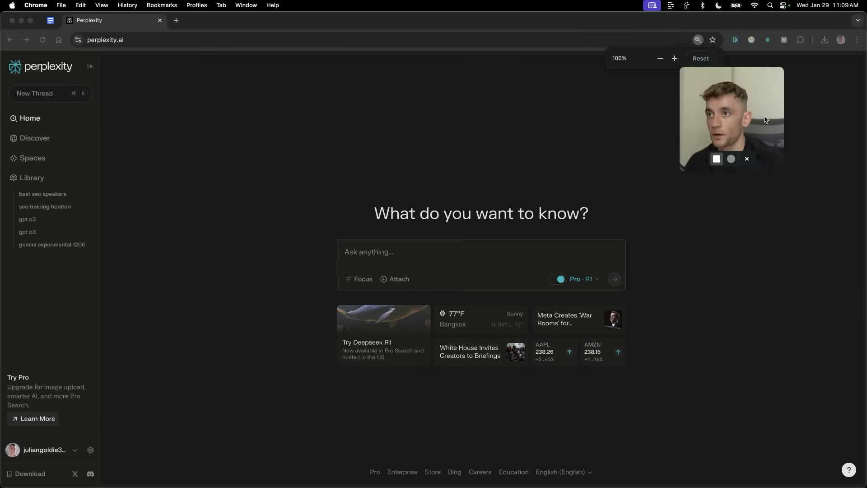
left_click(442, 251)
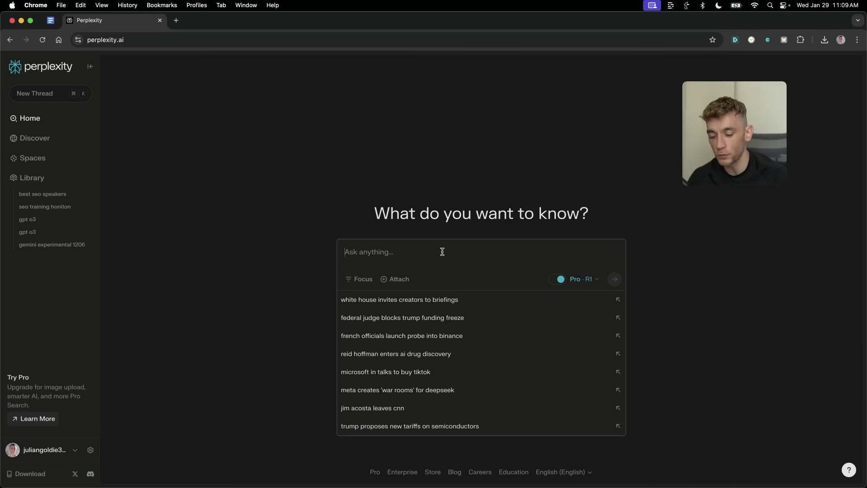
type("DO THIS + LABEL EACH SECTION SO IT'S ORGANIZED PERFECTLY: 1: SECTION 1: Give me some information about Oxford, SEO, and Julian Goldie in 2024 in the context of an article about SEO Training Oxford. It should be very detailed, specific and unique, specifically focused on the topic of SEO Training Oxford - demonstrating your expertise. 2: SECTION 2; Give me 20 relevant external links to related guides SEO training Oxford - just the raw URL, nothing else. This should be a nice list. 3: SECTION 3: Give me stats and case studies related to SEO training oxford (up to date): List it out in bullet points so it's easy to understand. Write it naturally. Don't hallucinate. Double check the data + fact check it. Write it in first grade language, like Alex Hormozi.")
Zoom in on the pasted prompt and re-enable Pro R1 reasoning.
key("super+equal")
key("super+equal")
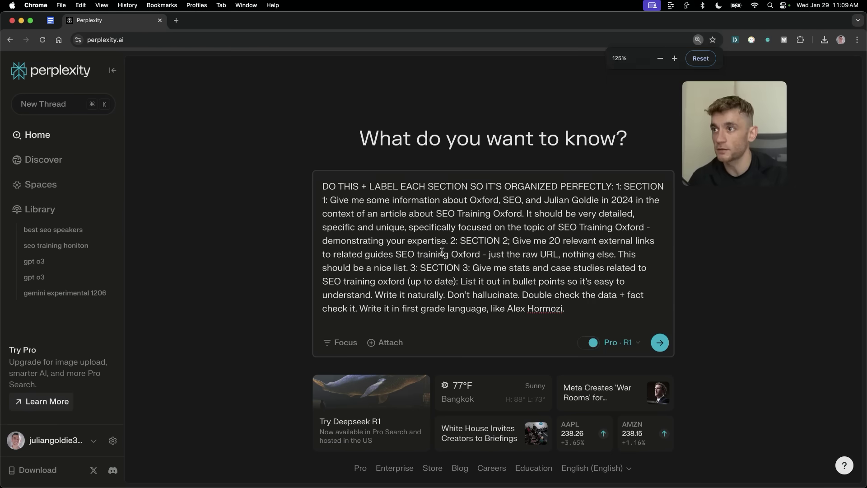
left_click(245, 239)
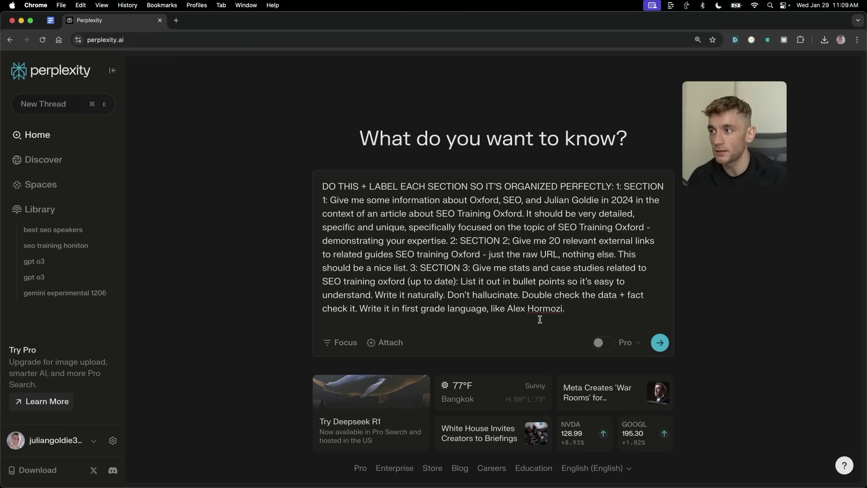
left_click(322, 440)
Read through the prompt's sections, stats request and style instructions, then submit it to R1.
left_click_drag(329, 187, 622, 184)
left_click(332, 194)
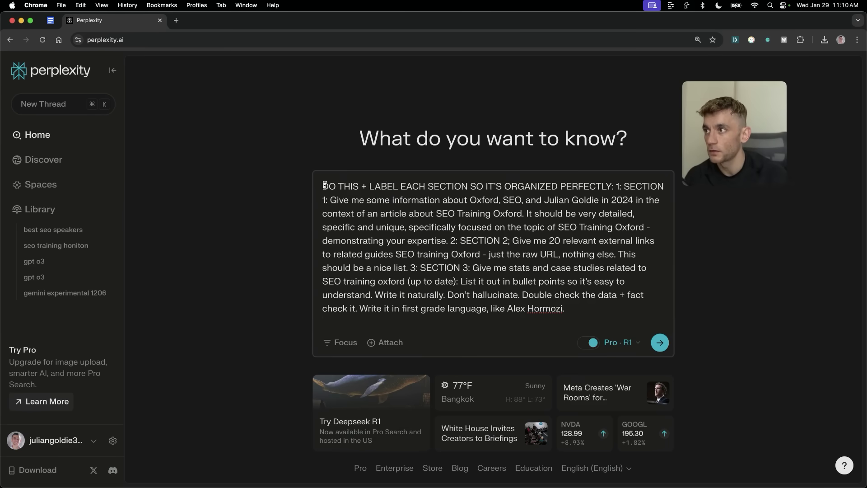
left_click_drag(324, 186, 632, 297)
left_click(503, 208)
left_click(632, 297)
left_click_drag(467, 266, 620, 279)
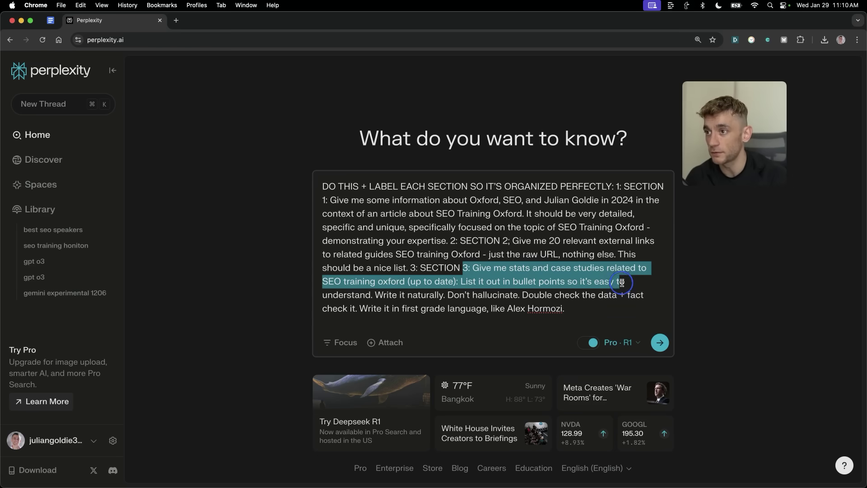
left_click(621, 281)
left_click_drag(460, 280, 591, 310)
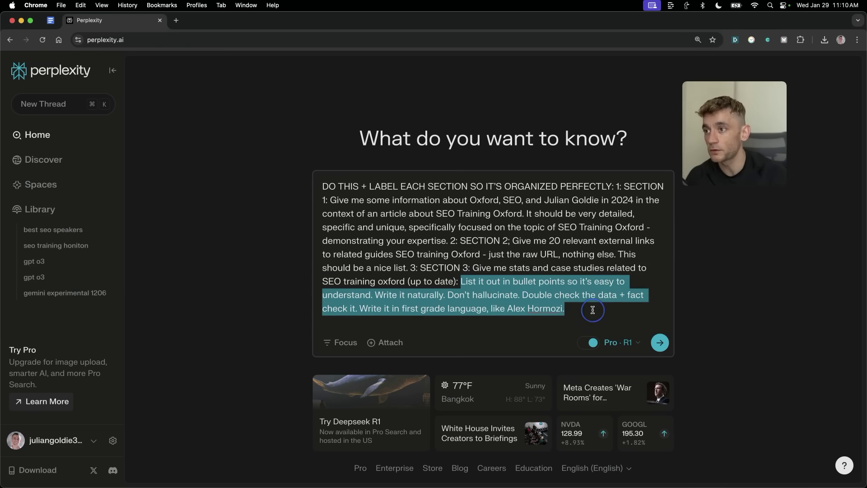
left_click(586, 302)
left_click(660, 343)
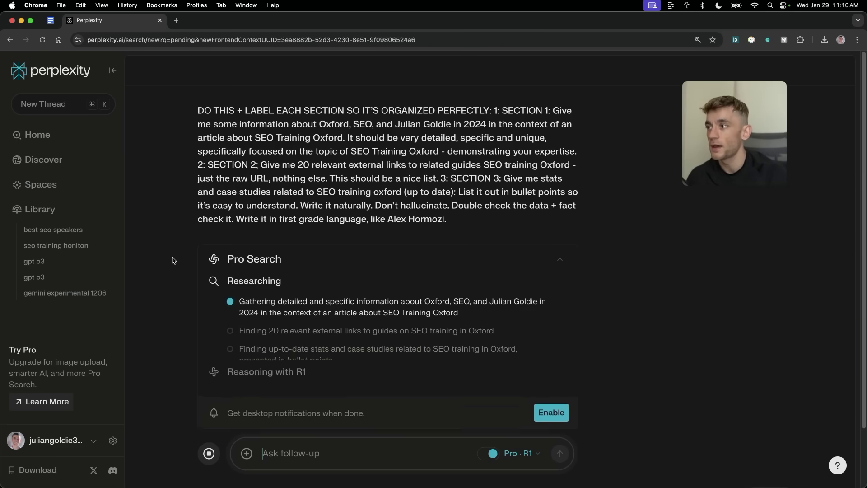
Follow R1's research and reasoning, zoomed in, until Section 1 on Oxford SEO appears.
scroll(323, 289, "down", 3)
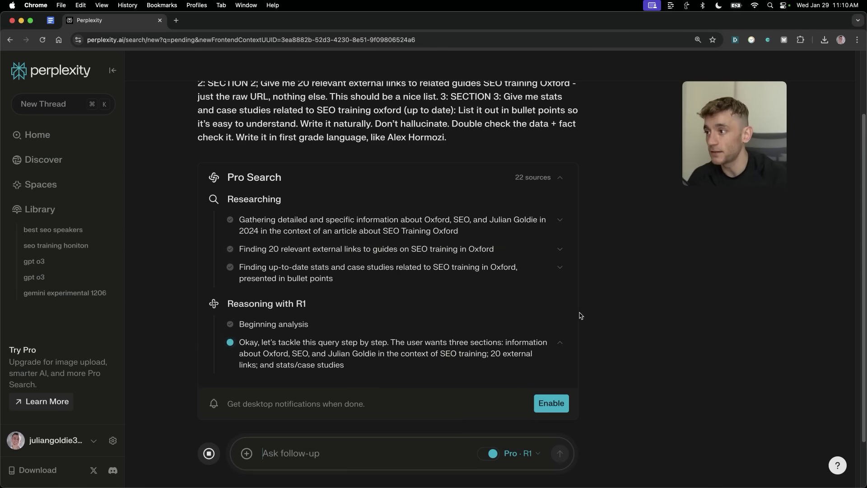
scroll(258, 325, "down", 3)
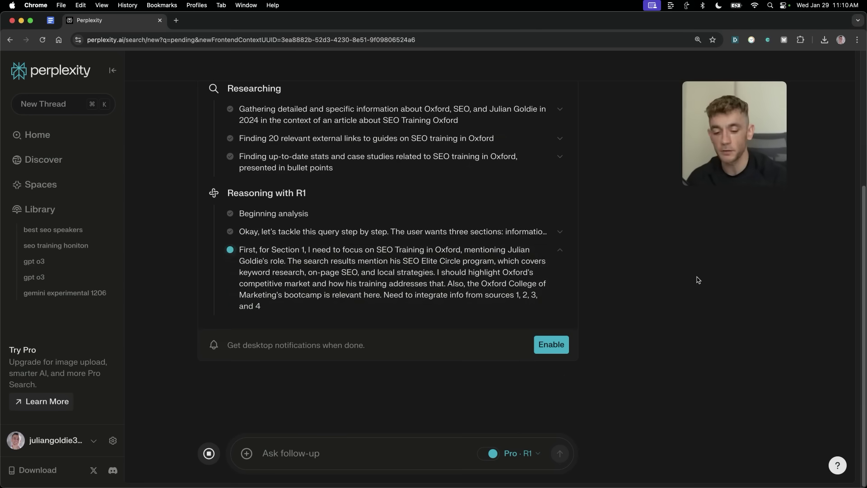
key("super+equal")
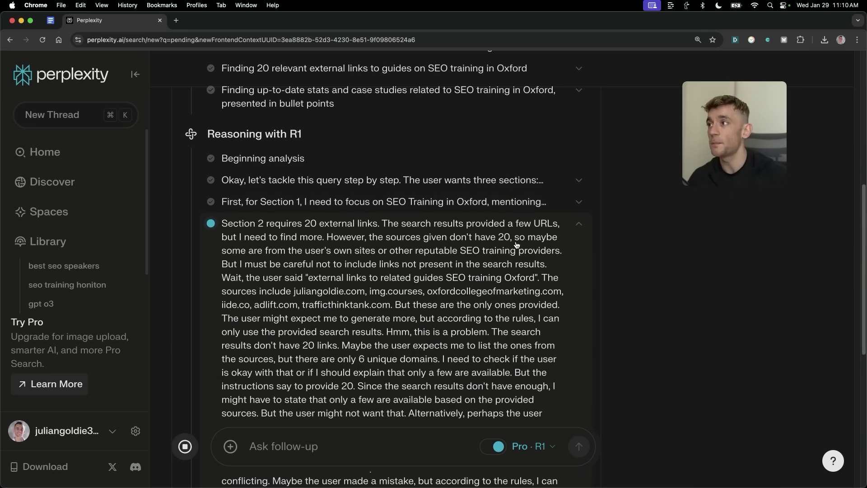
scroll(367, 229, "up", 3)
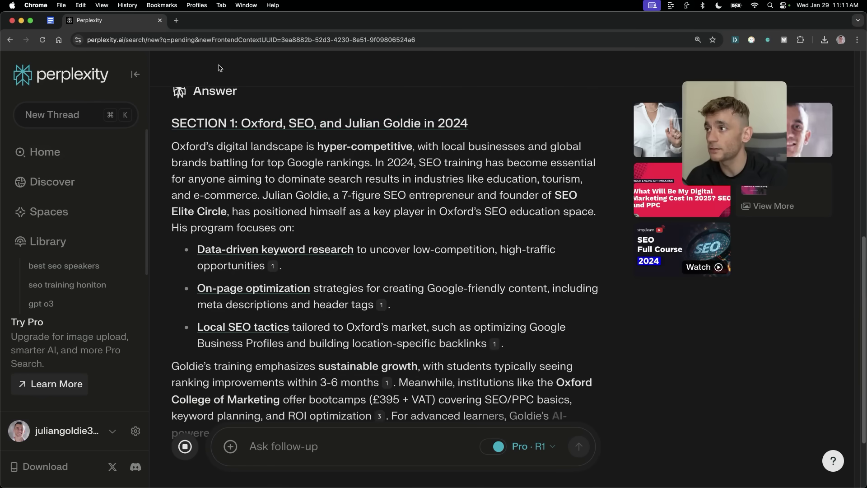
Read the answer's opening on the training program and check the first Section 2 link.
left_click_drag(173, 146, 566, 142)
left_click_drag(262, 195, 436, 240)
scroll(436, 240, "down", 7)
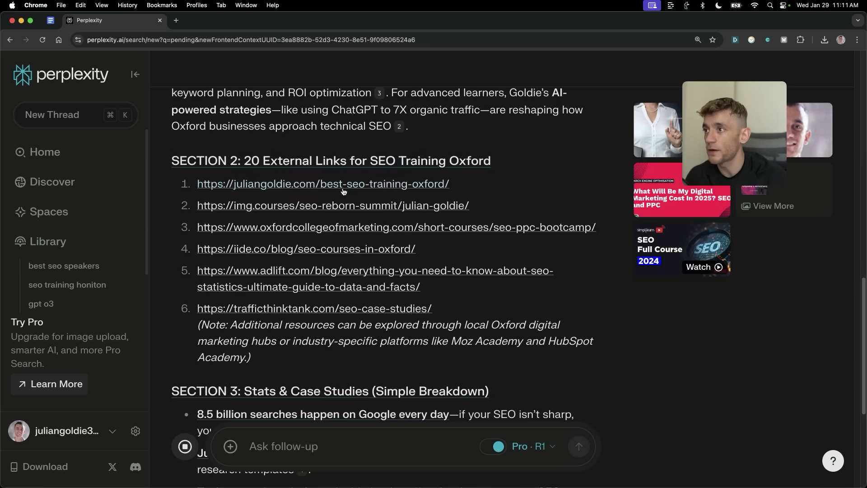
left_click(369, 184)
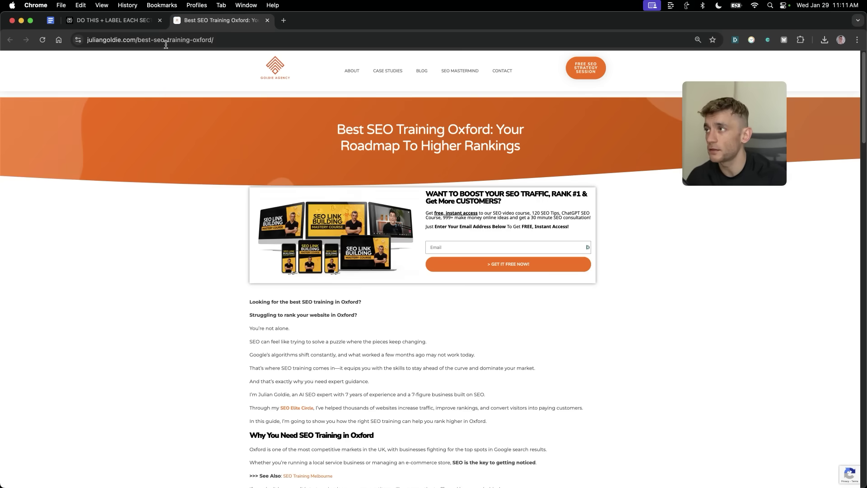
key("super+w")
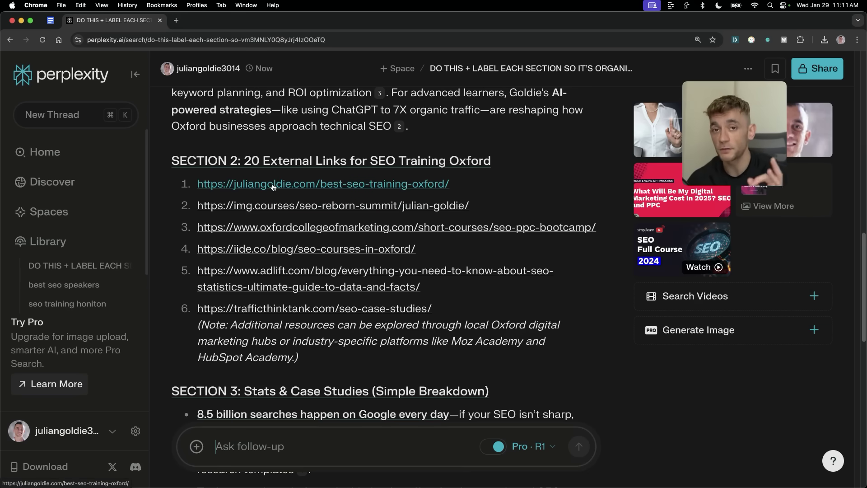
Scroll down to the Section 3 statistics and case studies.
scroll(294, 225, "down", 6)
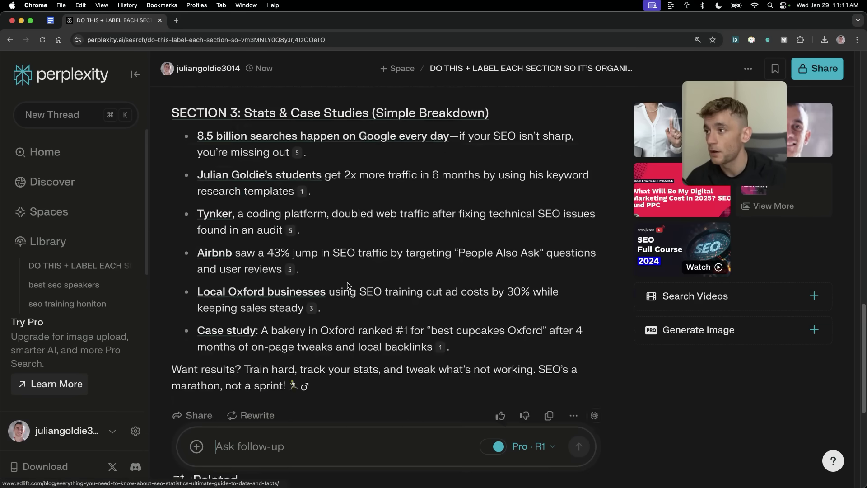
scroll(307, 248, "up", 2)
scroll(310, 256, "down", 2)
scroll(311, 256, "down", 3)
scroll(307, 226, "up", 3)
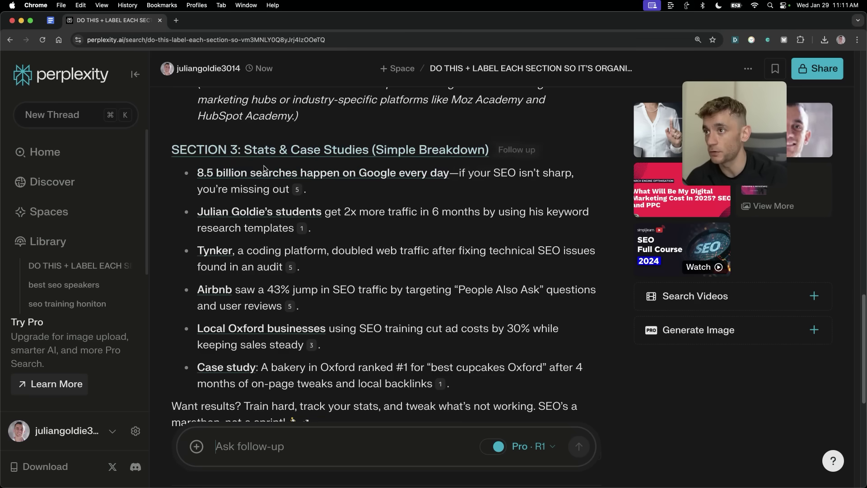
scroll(284, 187, "down", 2)
Open the source article behind the 8.5 billion searches stat, skim it, and close it.
mouse_move(300, 151)
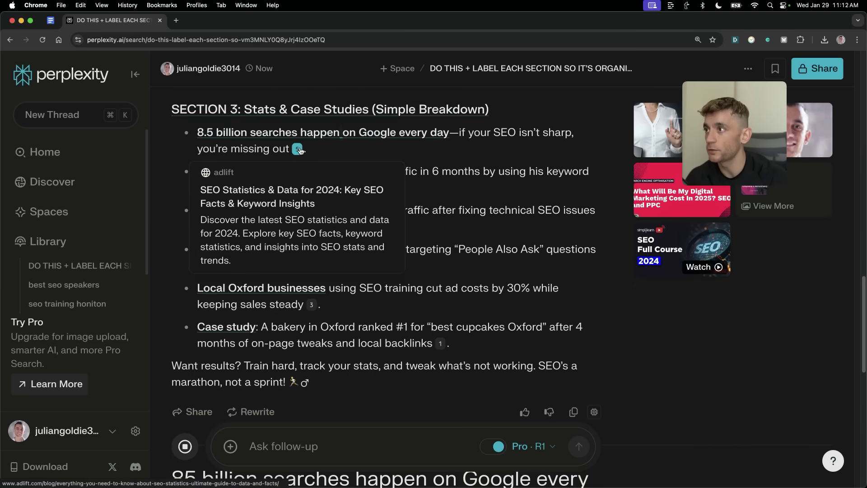
left_click(299, 150)
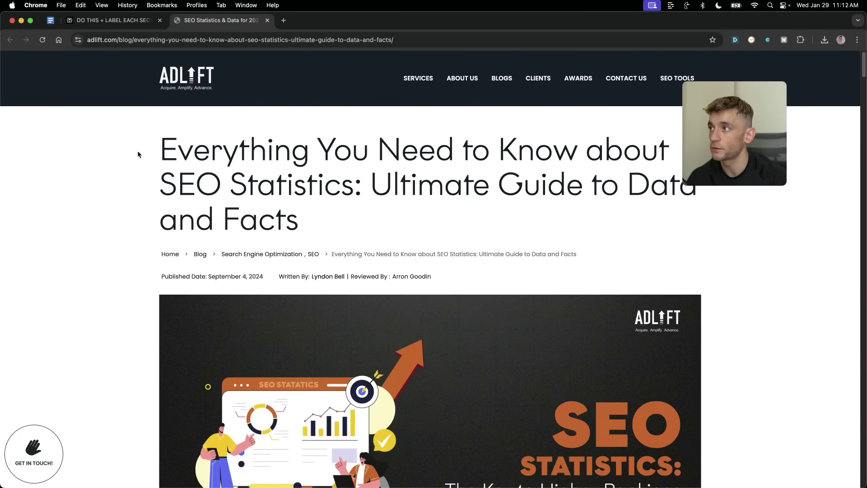
left_click_drag(139, 152, 364, 235)
scroll(381, 289, "down", 10)
scroll(381, 289, "up", 10)
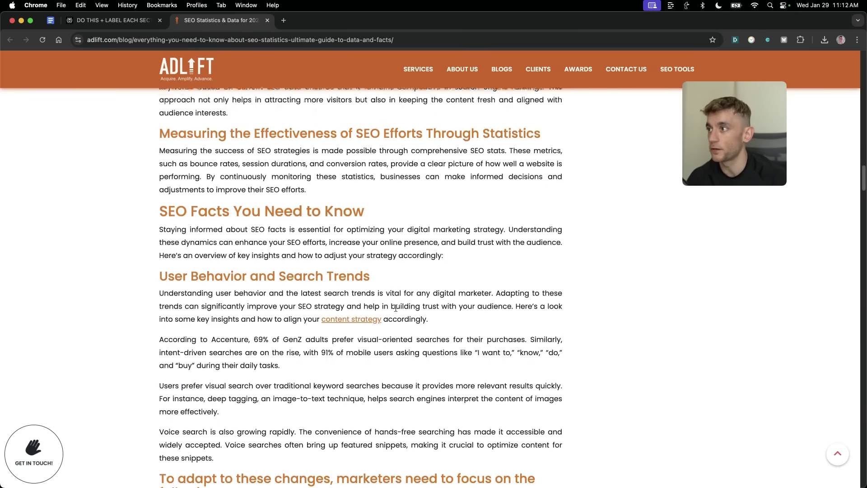
key("super+w")
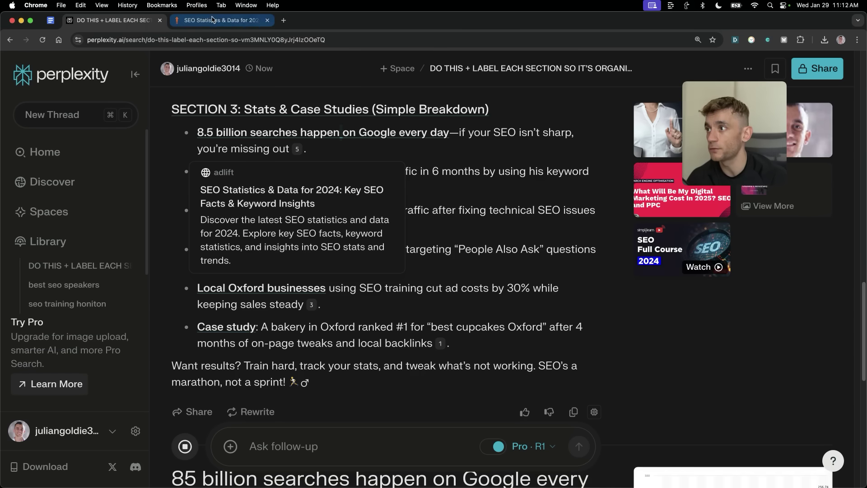
Scroll back through Sections 1–3 of the SEO Training Oxford answer.
scroll(579, 221, "up", 5)
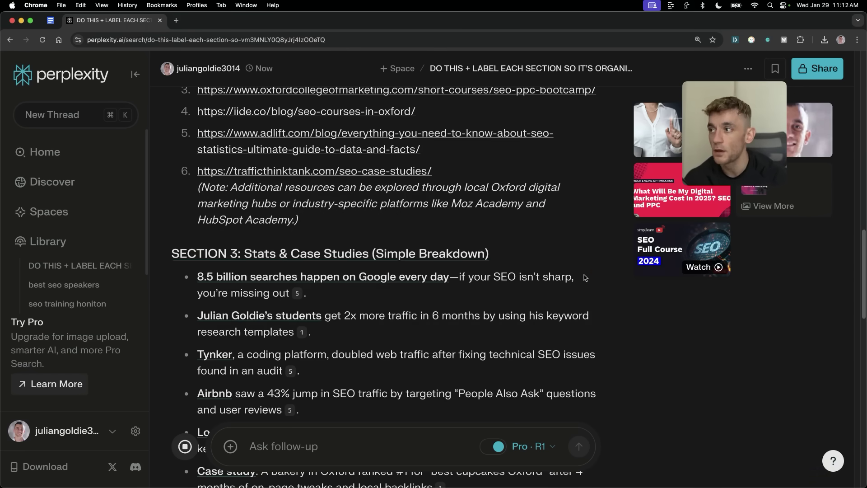
scroll(579, 273, "up", 5)
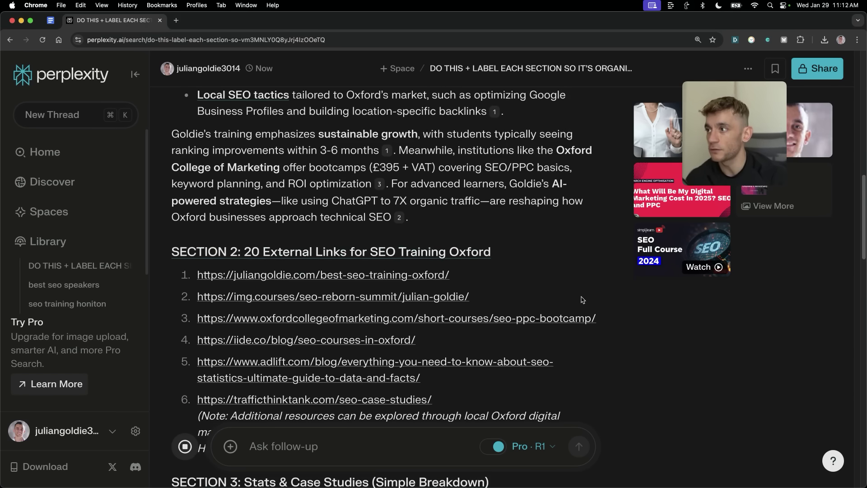
scroll(397, 271, "up", 3)
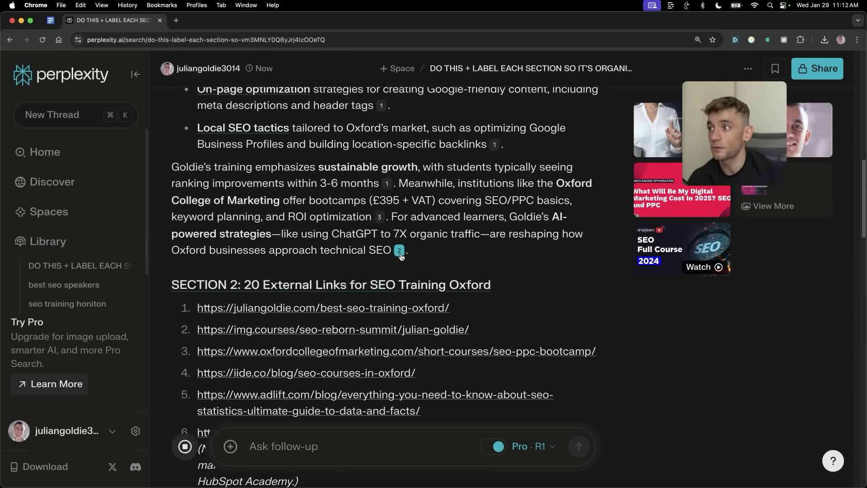
mouse_move(400, 261)
scroll(398, 261, "up", 4)
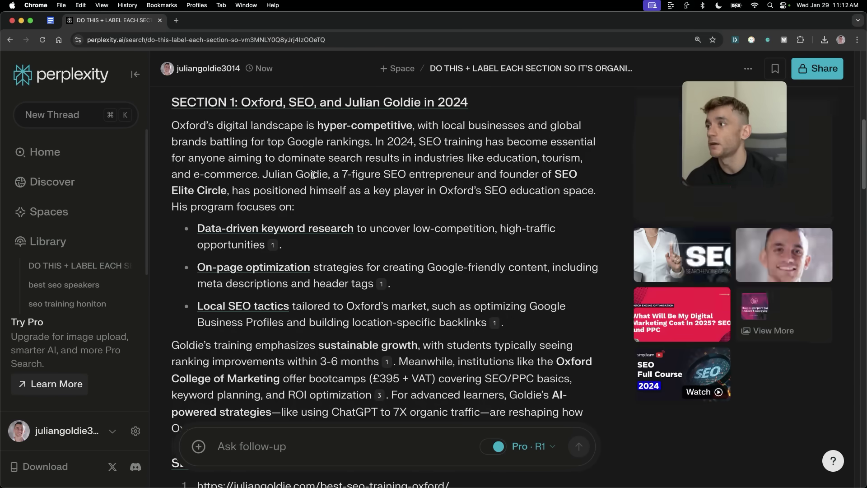
scroll(317, 226, "down", 7)
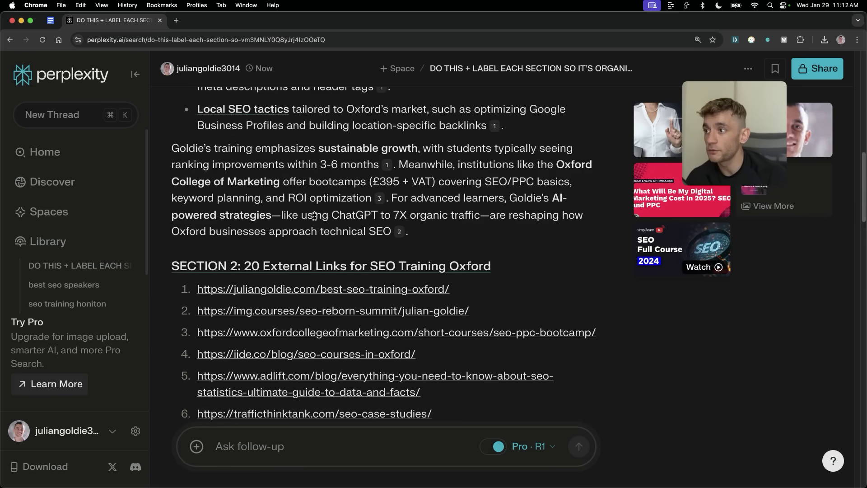
scroll(316, 226, "down", 6)
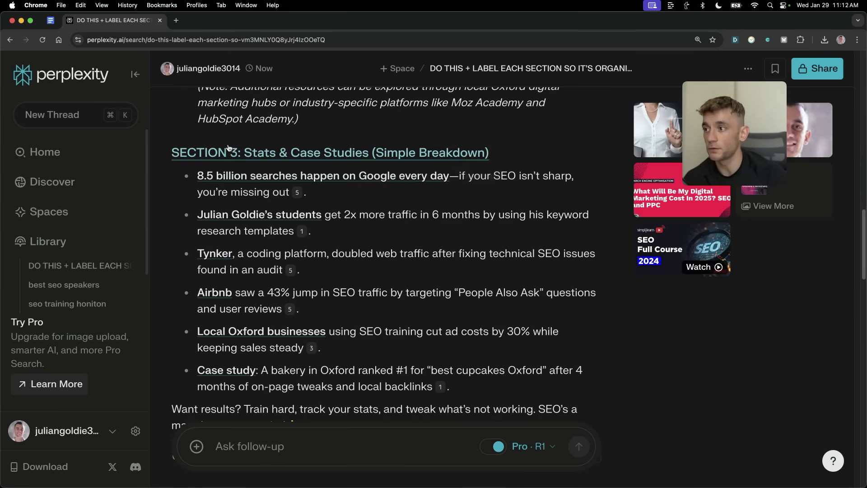
scroll(402, 218, "up", 12)
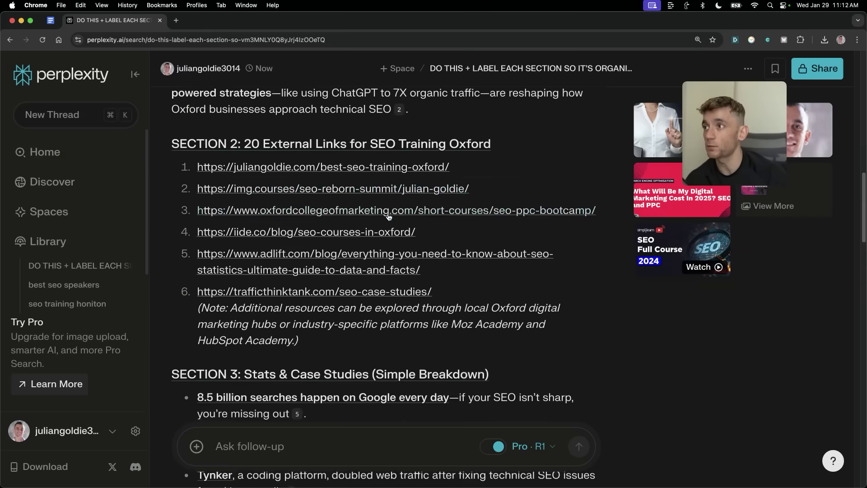
left_click_drag(750, 113, 759, 275)
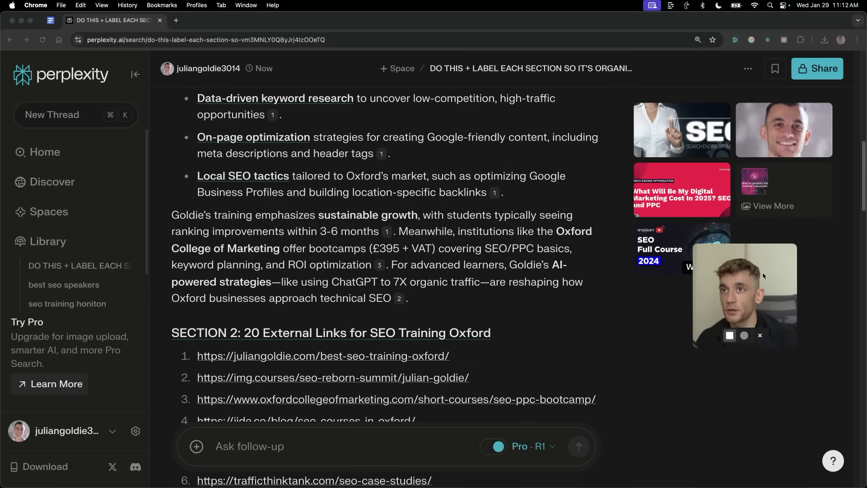
left_click(584, 152)
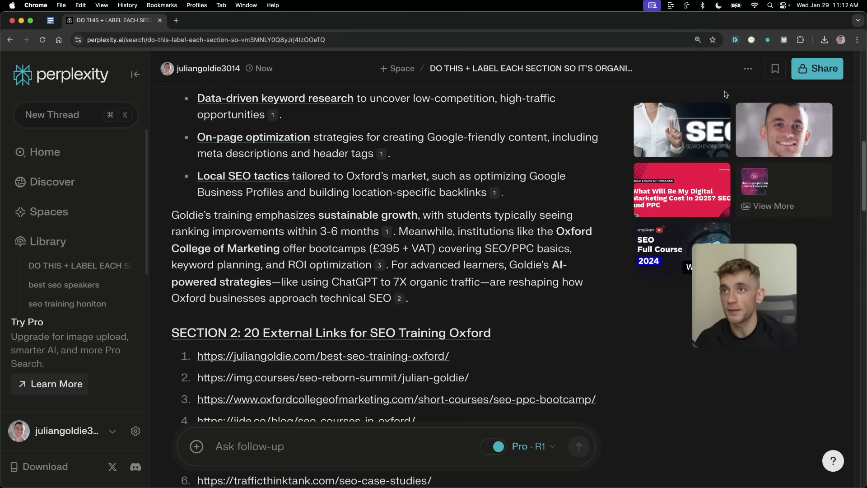
Expand the Pro Search steps and the R1 note about clearly labelling each section.
scroll(584, 152, "up", 4)
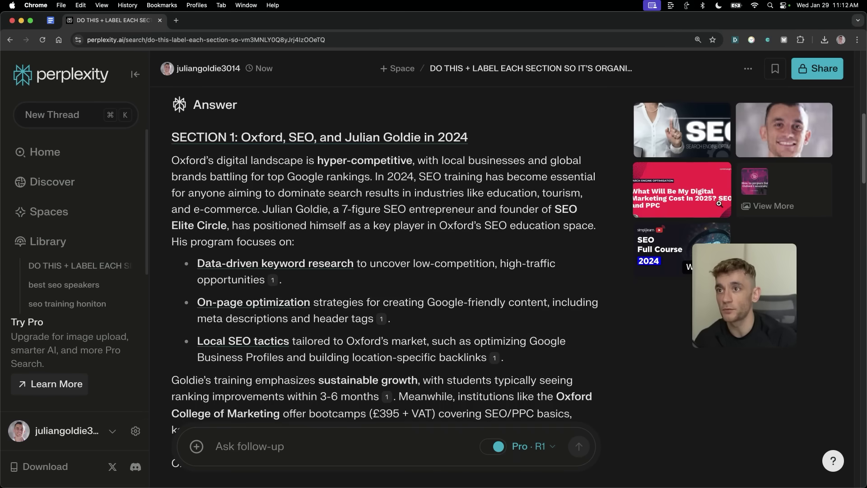
left_click_drag(768, 292, 766, 342)
left_click(458, 147)
scroll(458, 147, "down", 20)
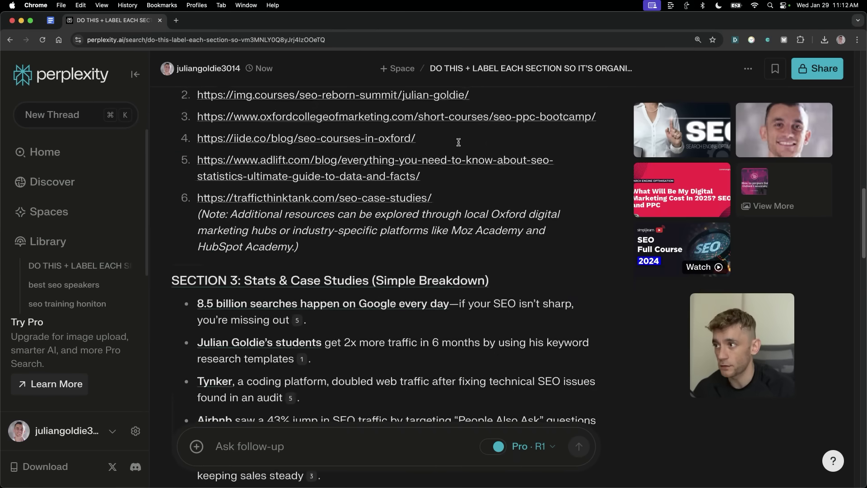
scroll(459, 146, "up", 8)
scroll(459, 147, "up", 15)
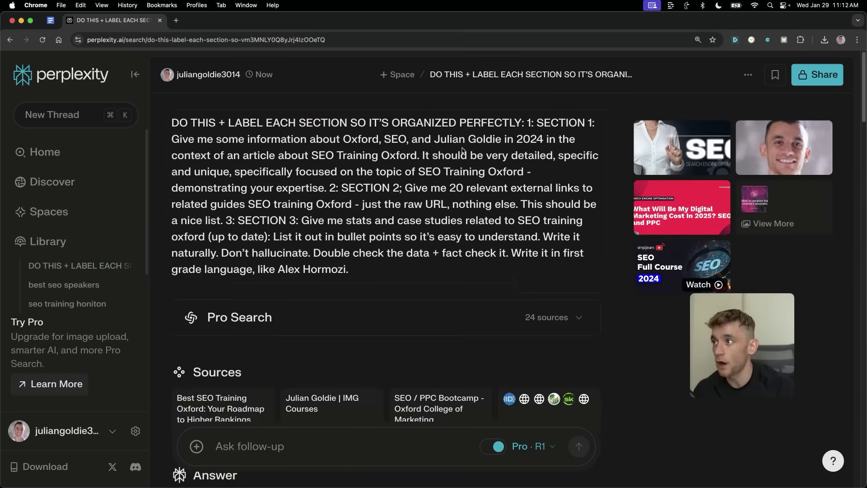
left_click(559, 318)
scroll(284, 289, "down", 5)
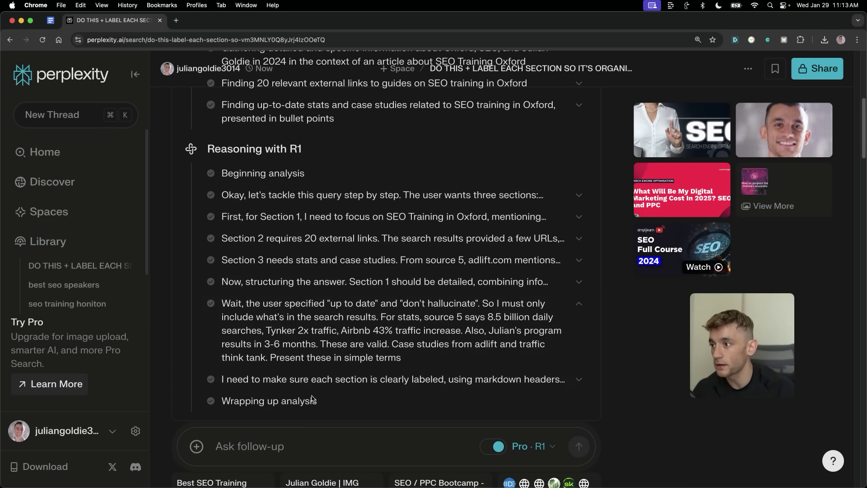
left_click(342, 382)
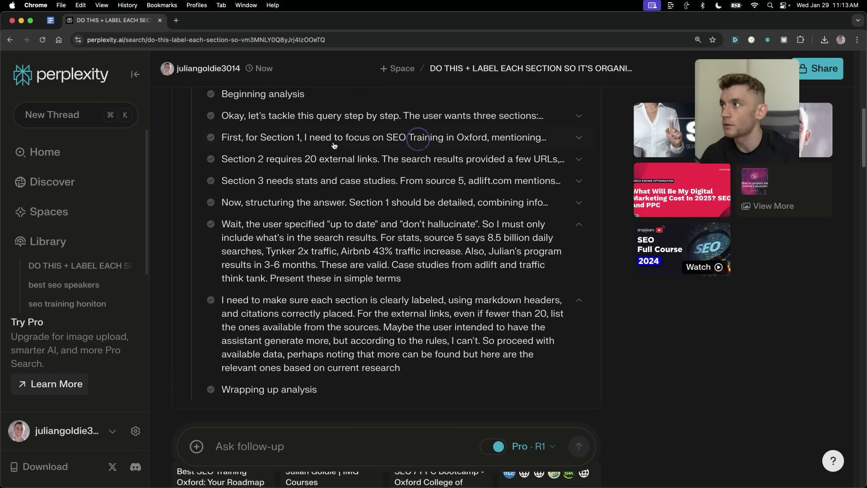
Start a new thread, paste the prepared prompt, and review the focus and model options.
key("super+k")
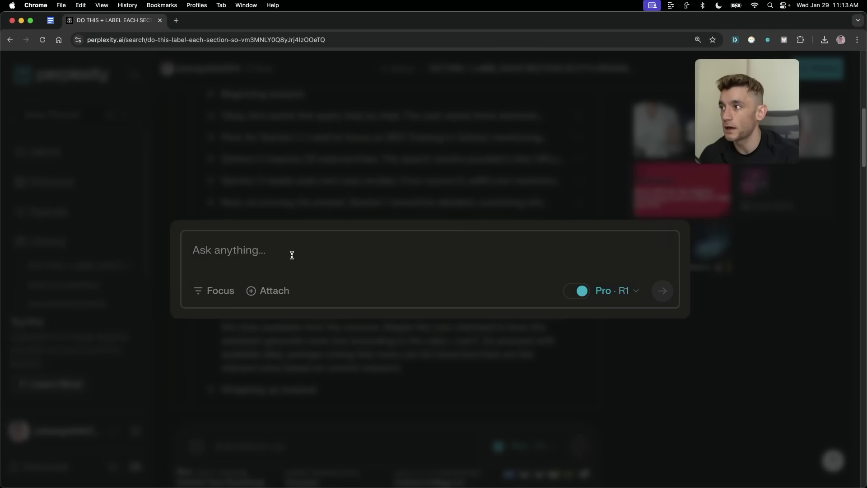
left_click(453, 241)
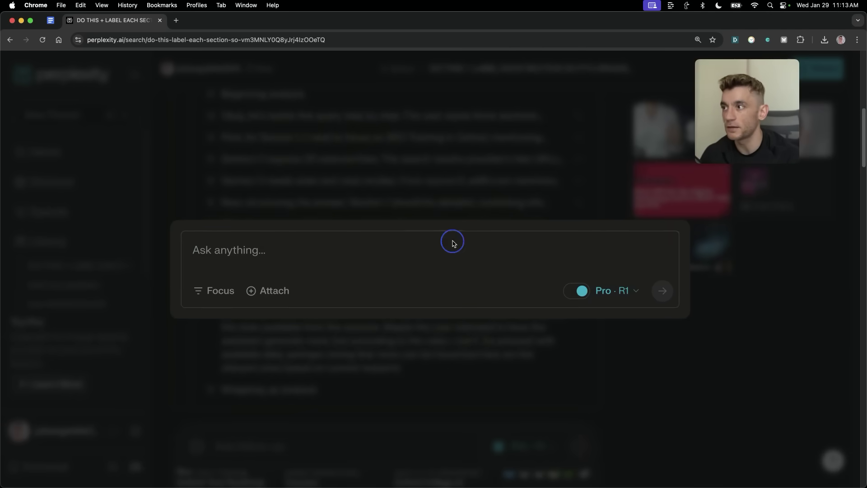
left_click(459, 252)
type("Search the web in real time: - e.g. create a website with the latest news headlines from today - Direct URL - Search the latest API Docs - Files + blog posts + tutorials")
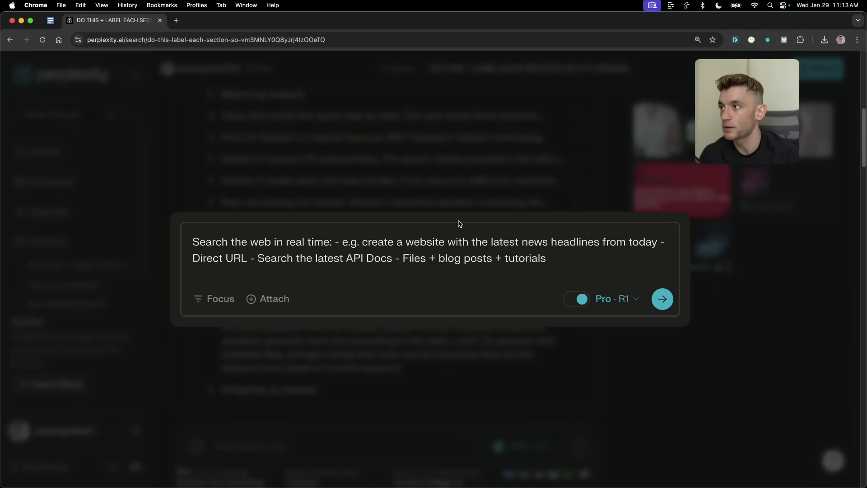
left_click(204, 301)
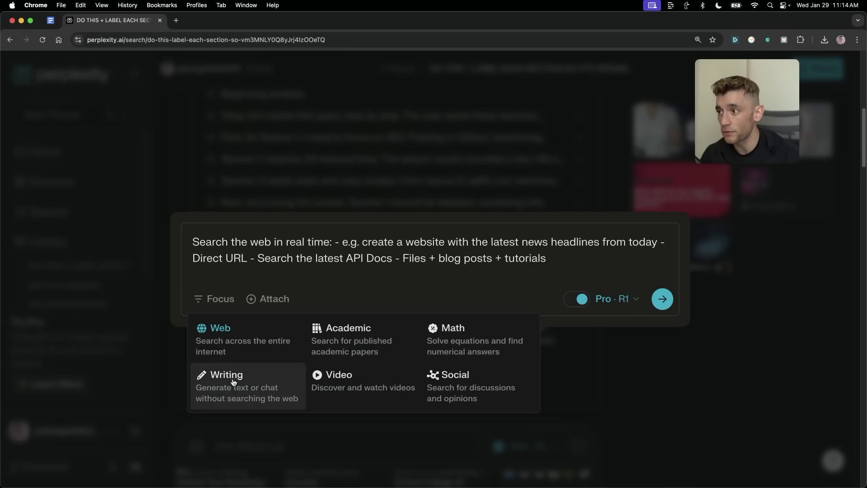
left_click(322, 244)
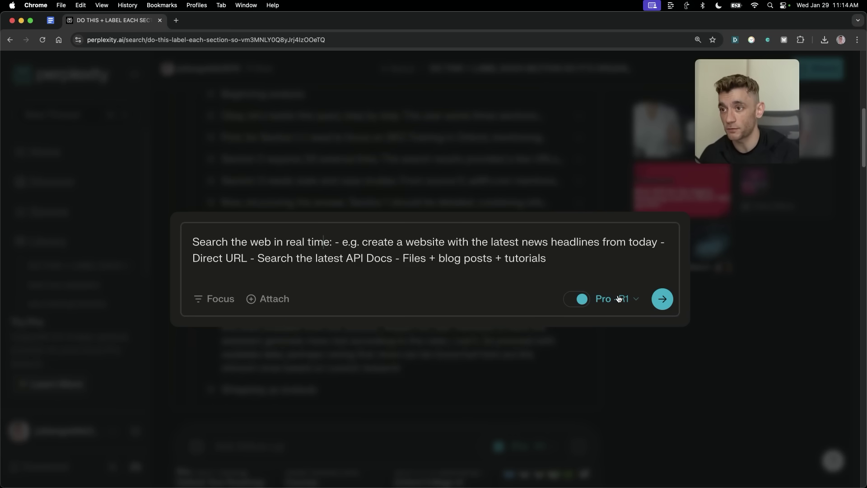
left_click(633, 302)
left_click(565, 264)
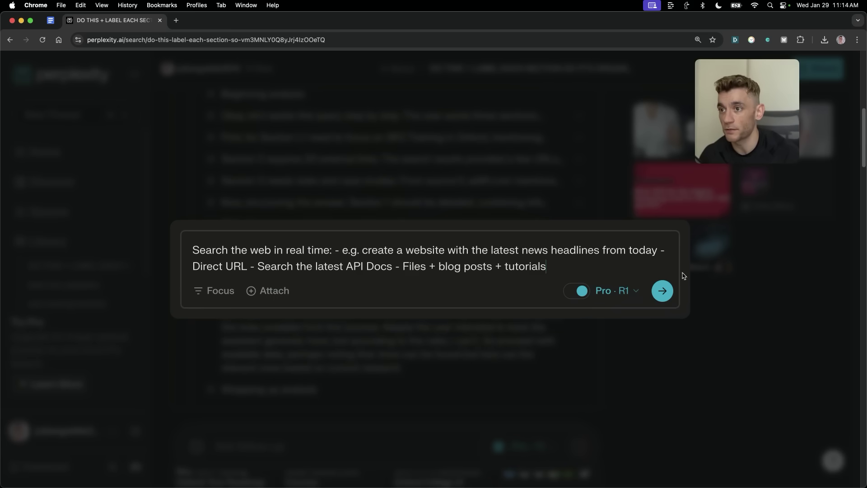
Submit 'Find me the latest AI headlines from today + analyse the trends in the industry'.
key("super+z")
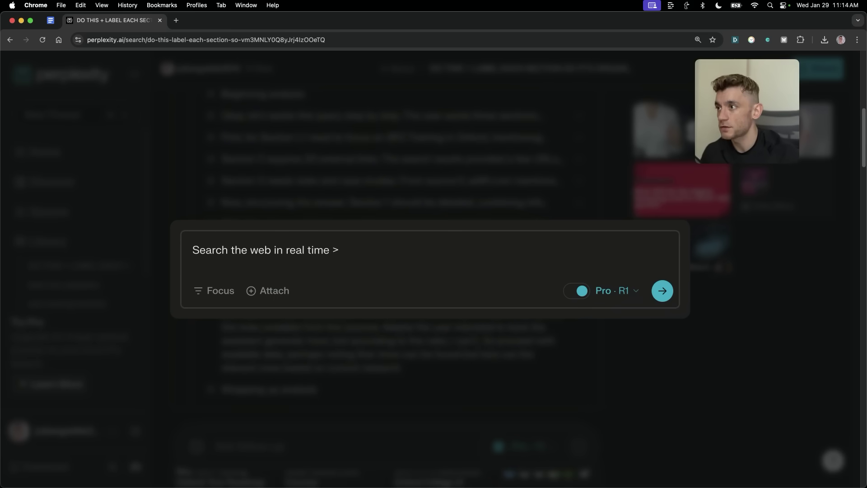
type("Find me the latest ")
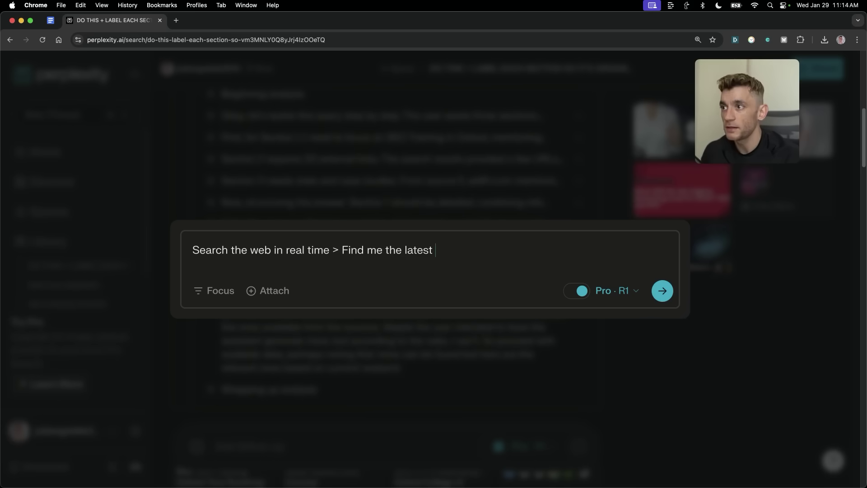
type("AI headlines")
key("alt+BackSpace")
type("he")
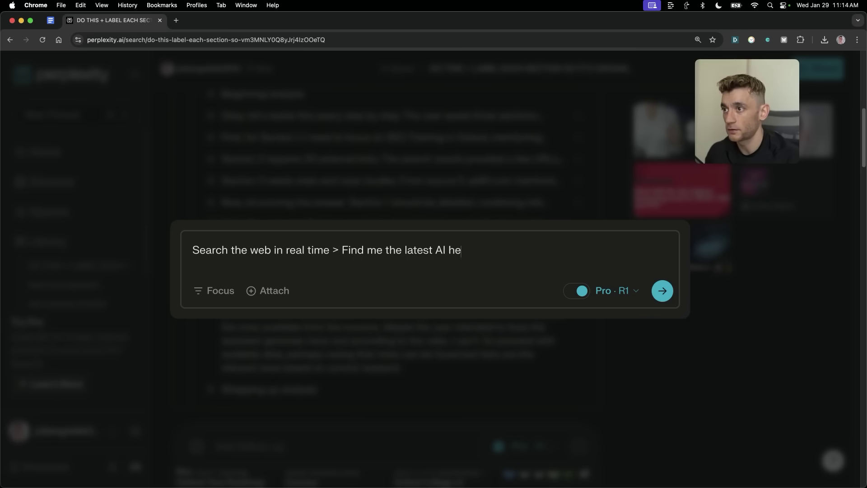
type("adlines from today + analyse the trends")
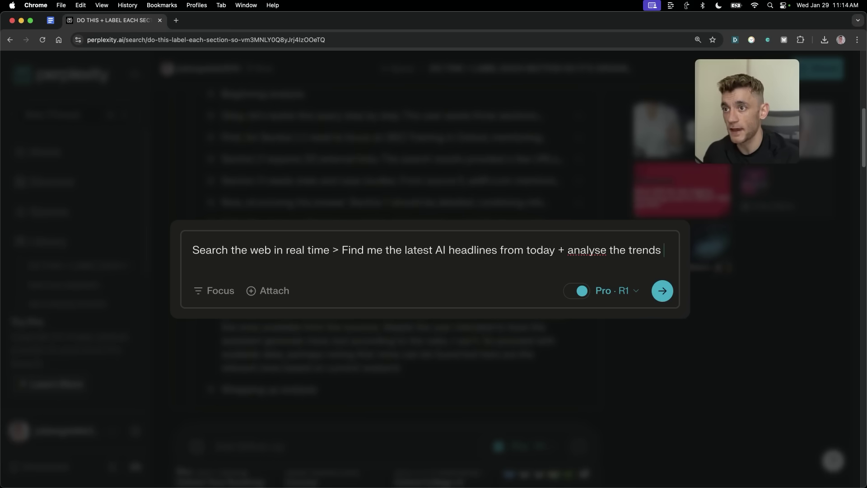
type(" in the tin")
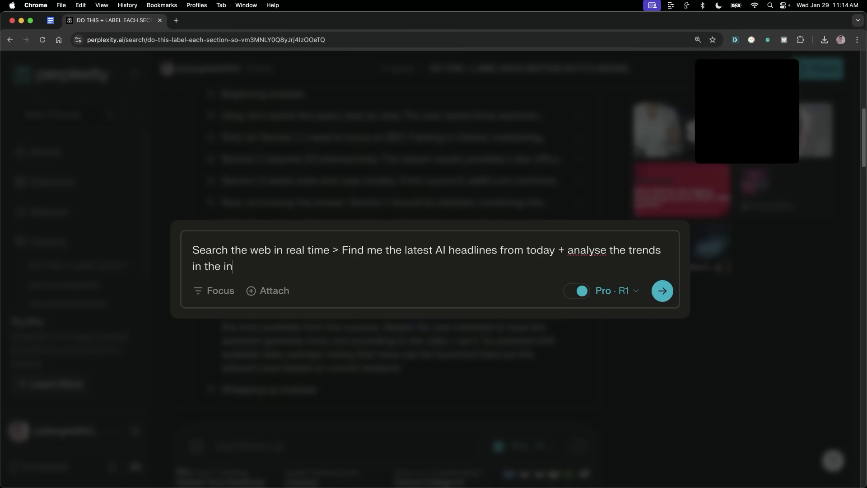
type("dustry")
key("Return")
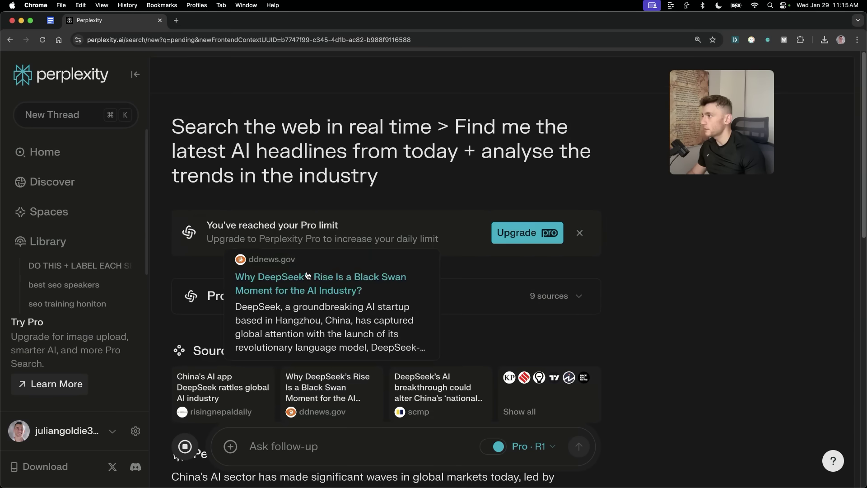
Expand the R1 steps on tackling the query and looking at the sources, zoomed in.
left_click(561, 298)
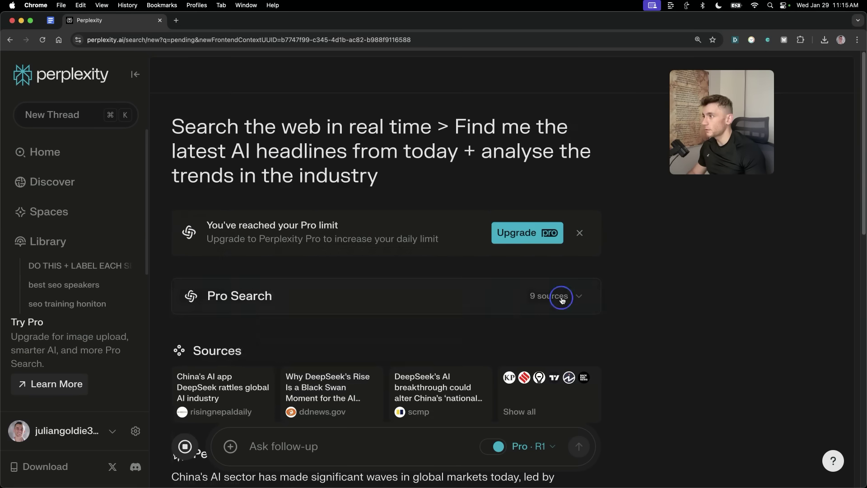
scroll(225, 270, "down", 3)
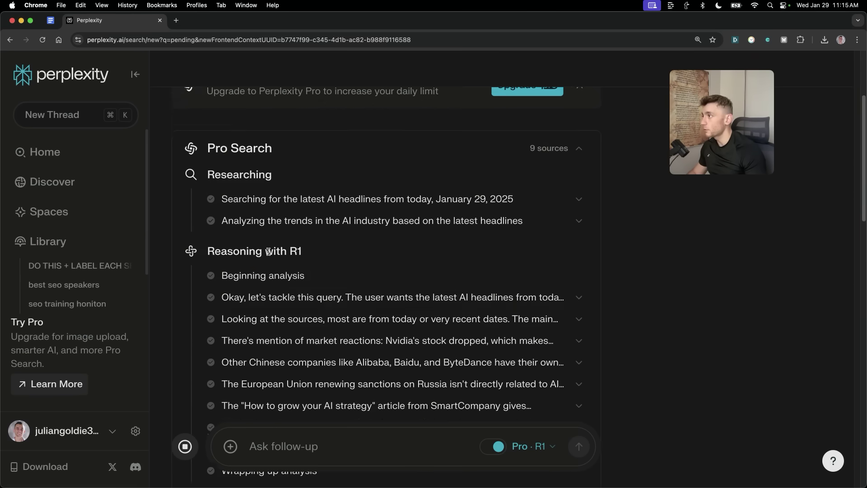
scroll(273, 252, "down", 1)
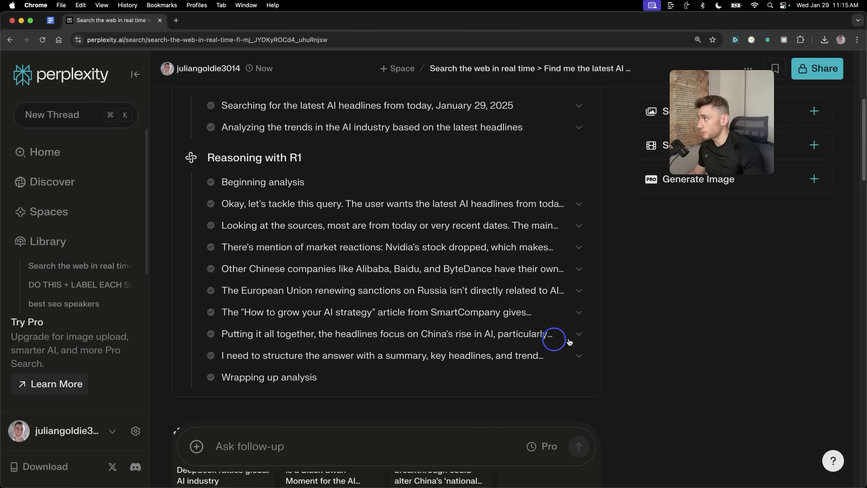
left_click(575, 215)
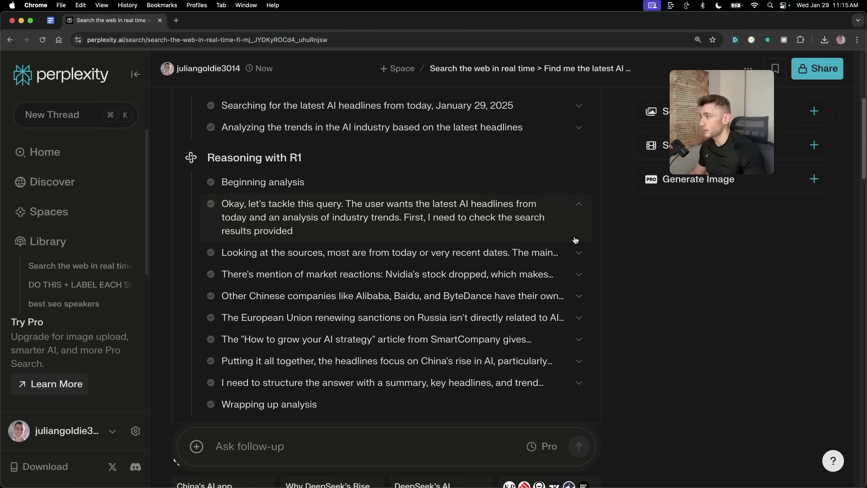
left_click(577, 250)
key("super+equal")
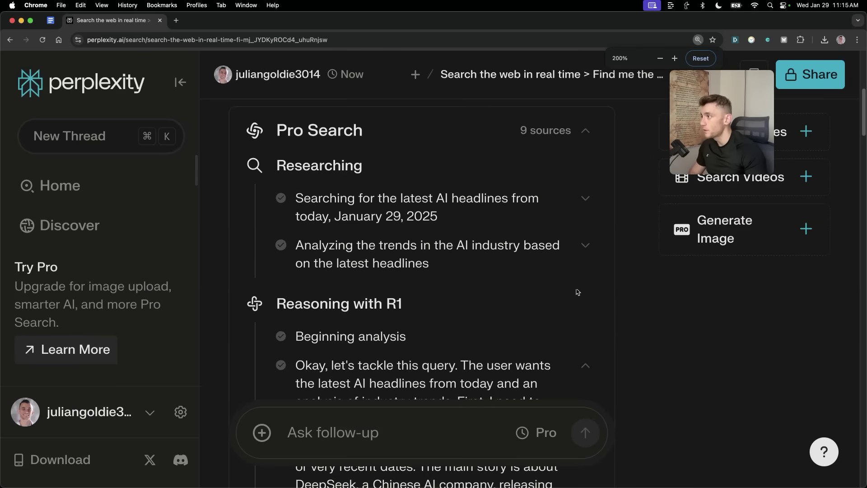
Expand the answer-structuring step and read on to 'Wrapping up analysis'.
scroll(607, 265, "down", 4)
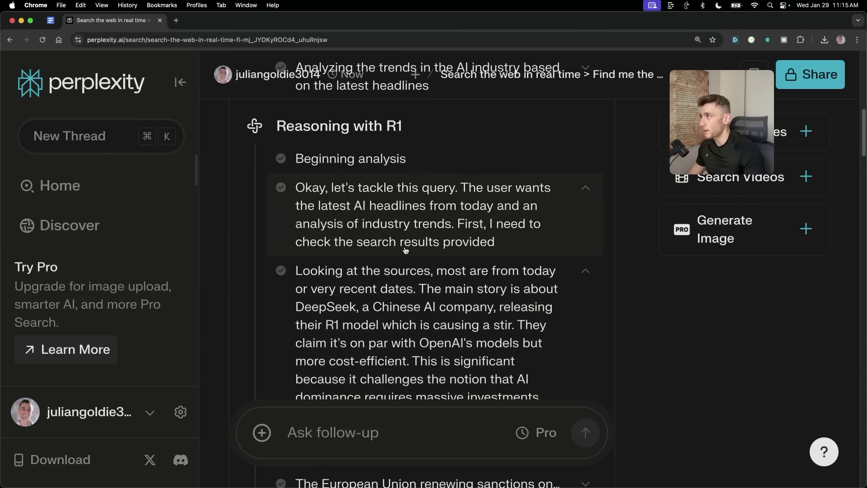
scroll(407, 233, "down", 1)
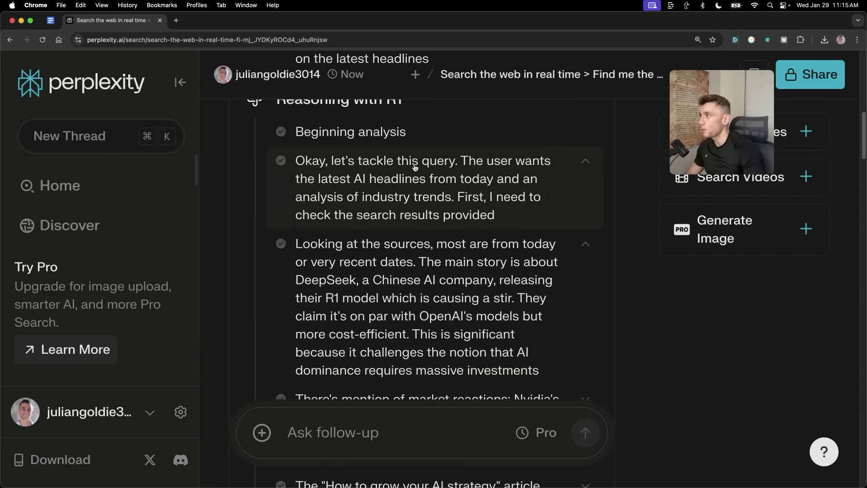
scroll(441, 229, "down", 6)
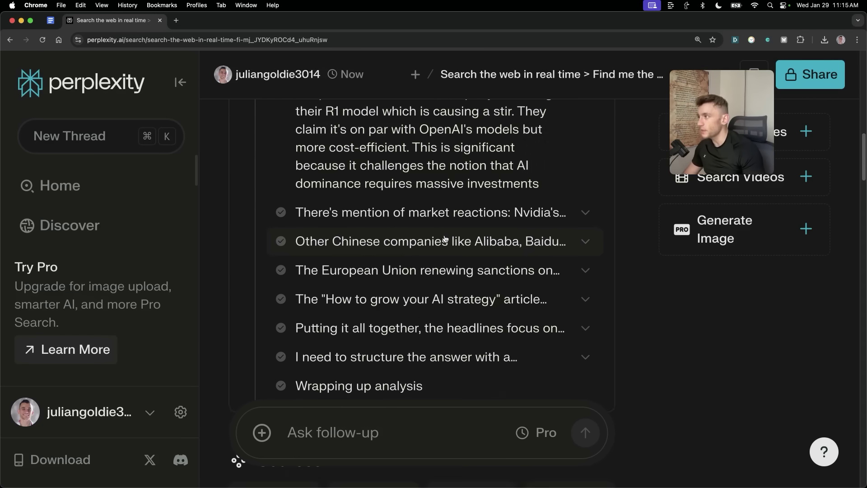
scroll(449, 244, "up", 1)
scroll(449, 245, "down", 4)
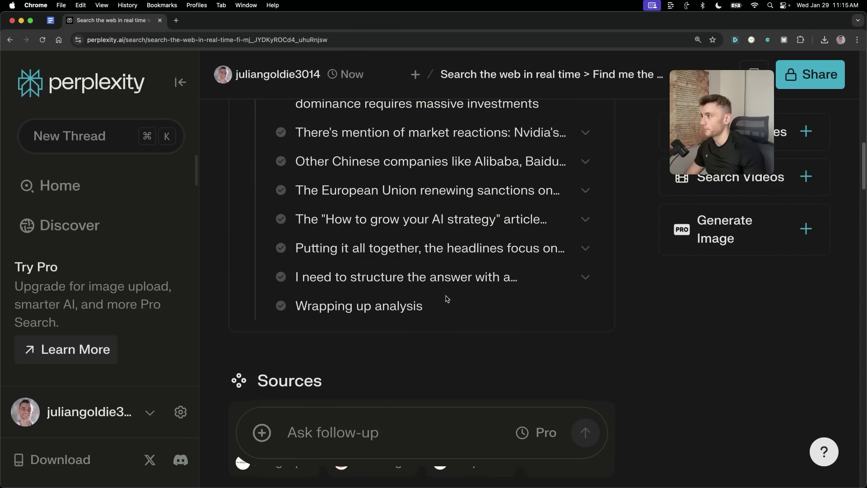
left_click(452, 276)
scroll(434, 267, "down", 1)
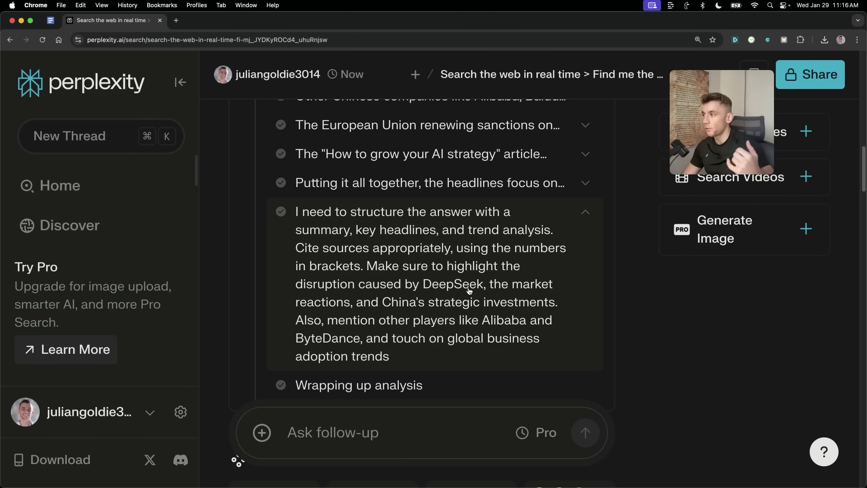
scroll(508, 248, "up", 10)
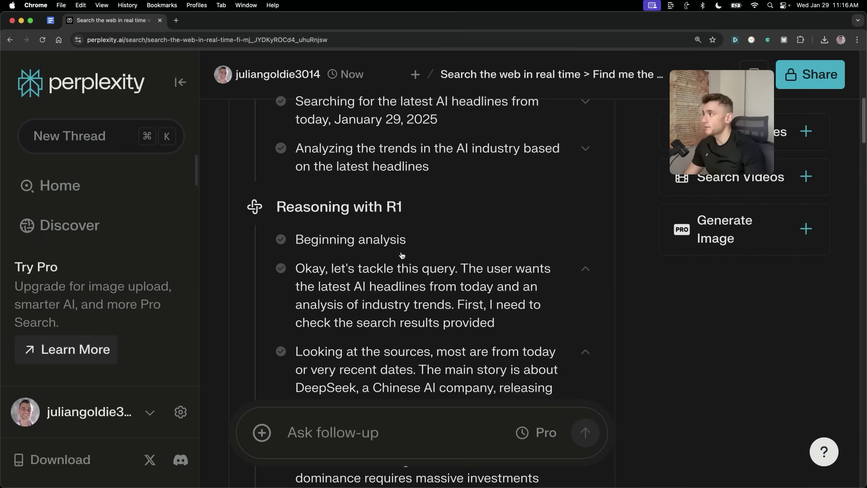
scroll(619, 310, "down", 15)
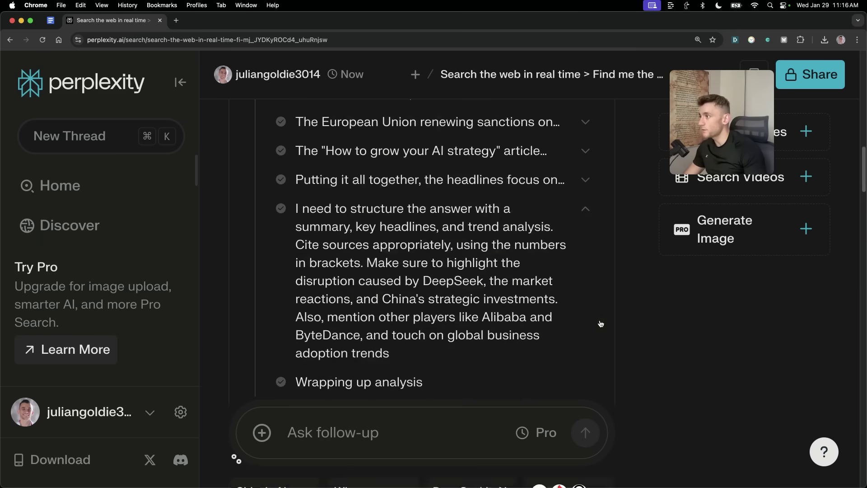
Reset the zoom and read the AI headlines answer's intro and Market Impact points.
key("super+minus")
key("super+minus")
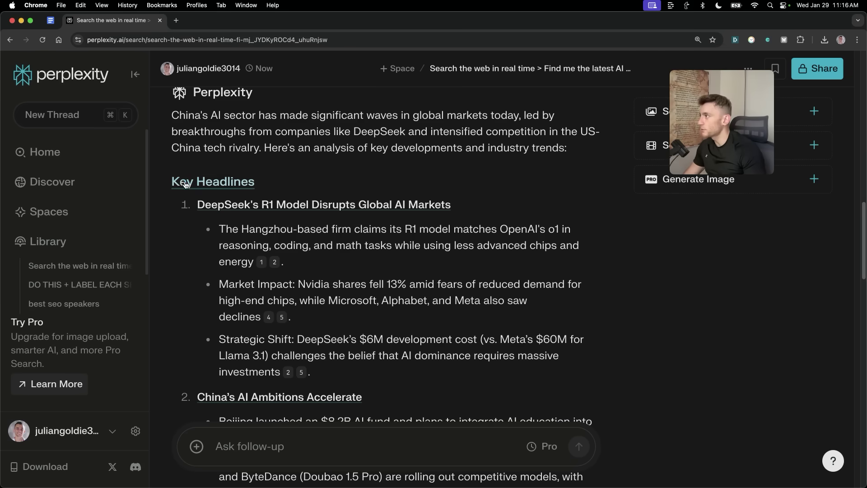
left_click_drag(289, 115, 322, 180)
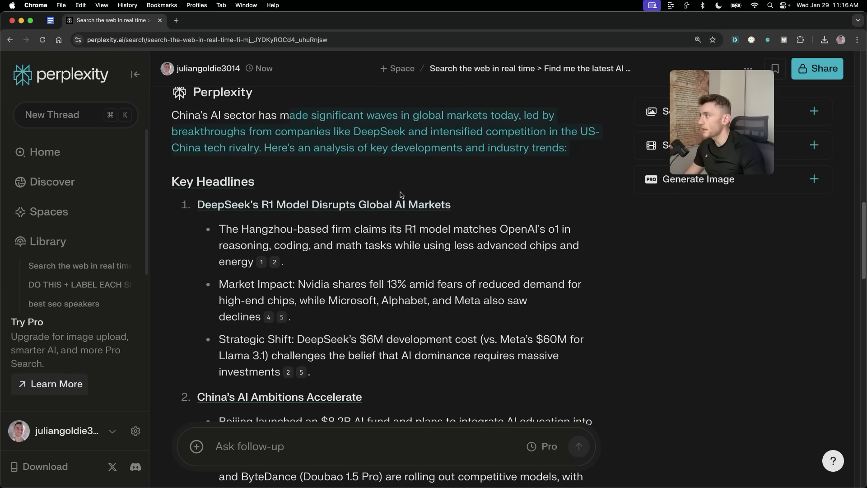
mouse_move(430, 212)
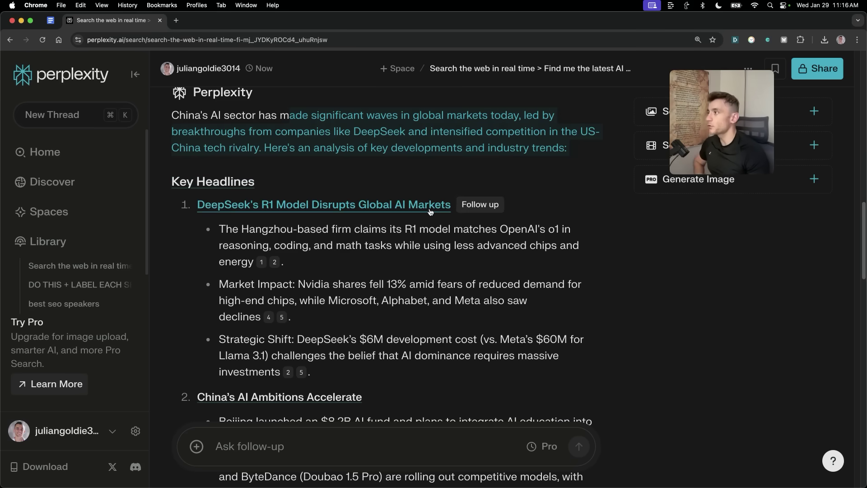
scroll(246, 200, "down", 3)
left_click_drag(216, 198, 403, 241)
left_click(403, 241)
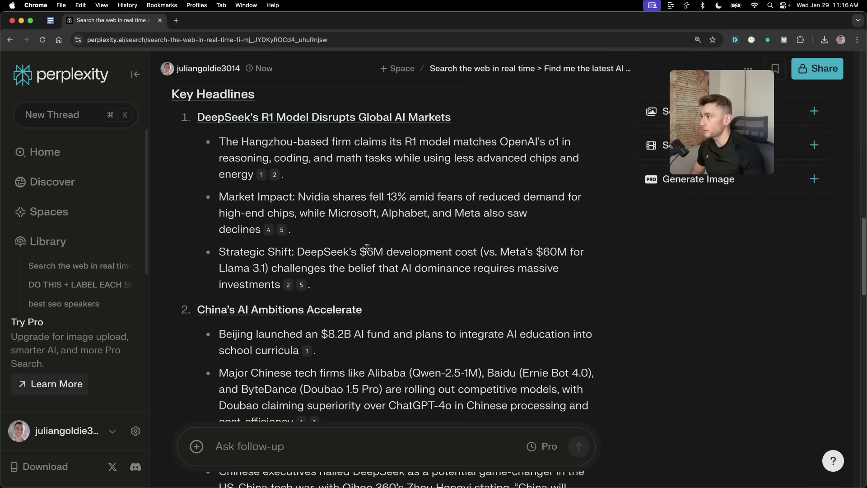
scroll(404, 234, "down", 3)
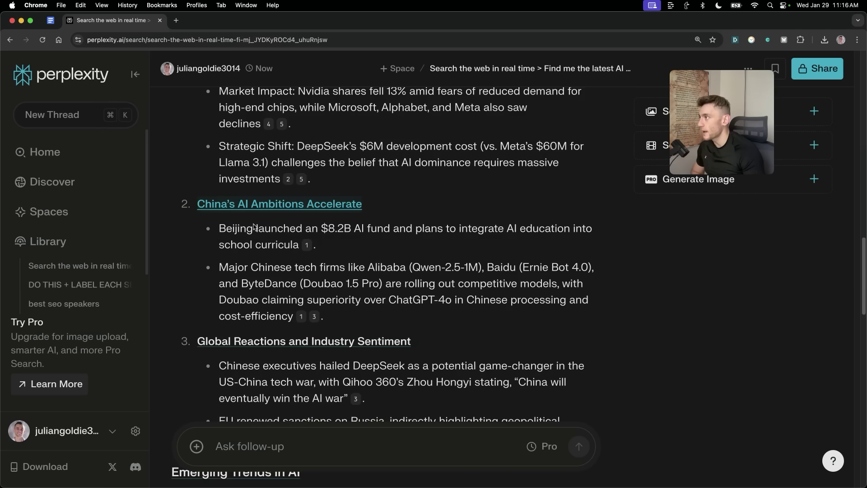
scroll(410, 207, "down", 3)
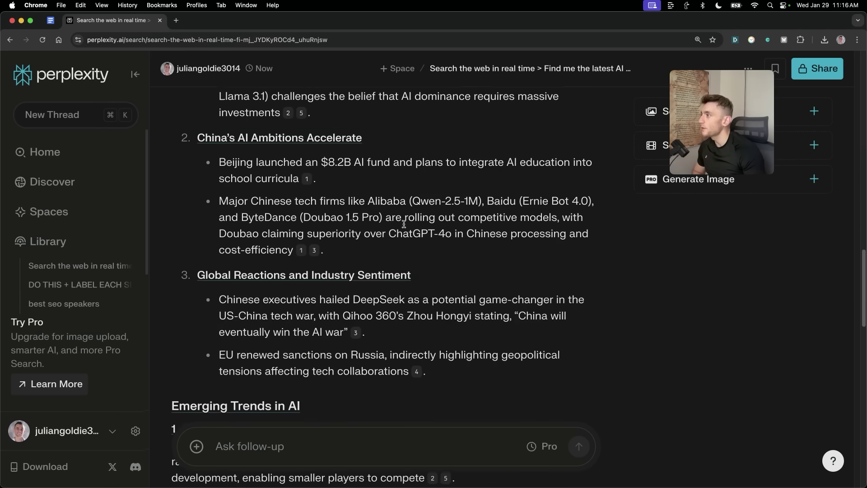
scroll(403, 230, "down", 4)
scroll(404, 230, "down", 1)
scroll(316, 181, "up", 3)
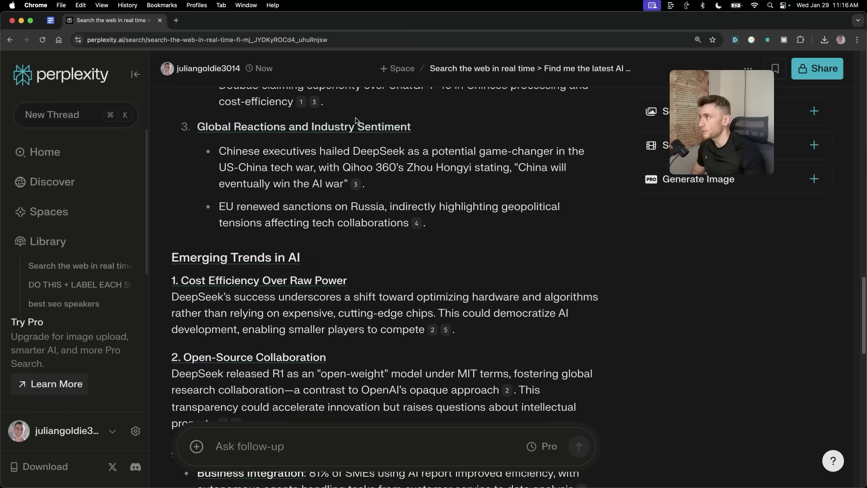
scroll(470, 203, "down", 4)
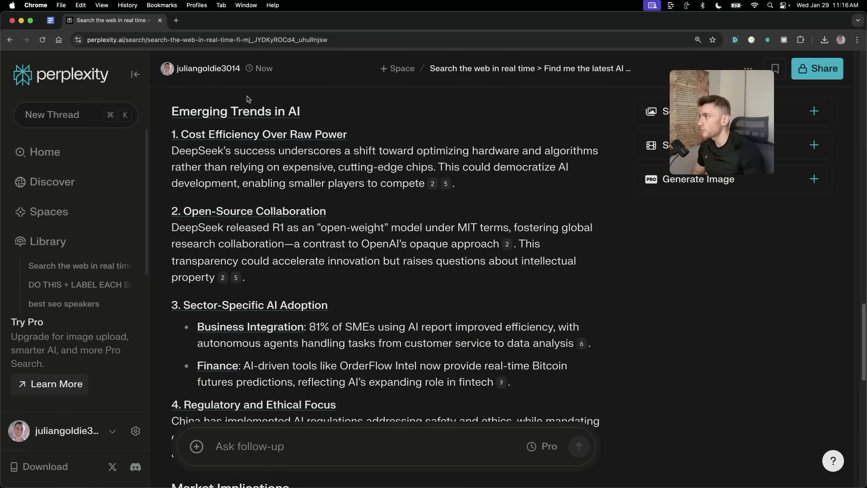
scroll(247, 99, "down", 3)
scroll(243, 202, "up", 5)
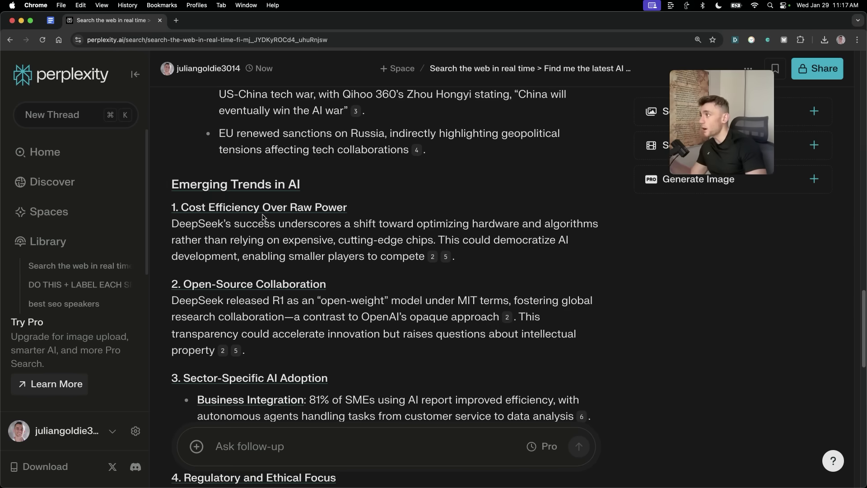
Read the emerging trends, Cost Efficiency Over Raw Power and Market Implications sections.
scroll(265, 221, "down", 3)
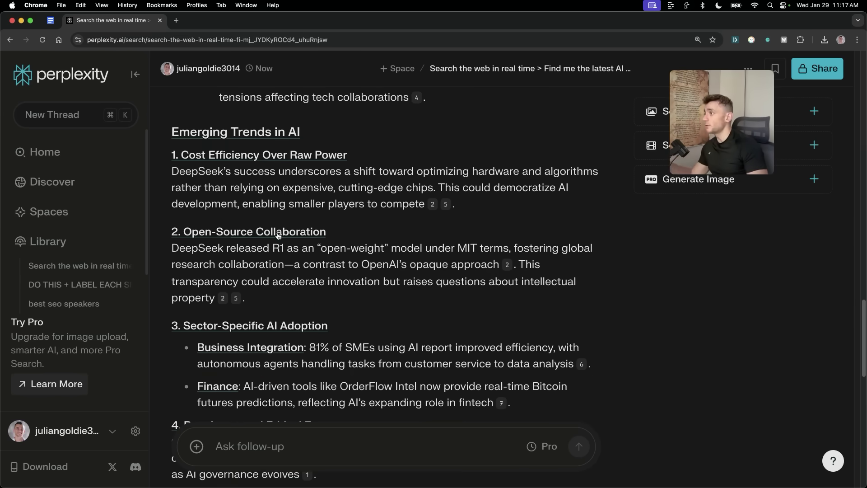
double_click(200, 131)
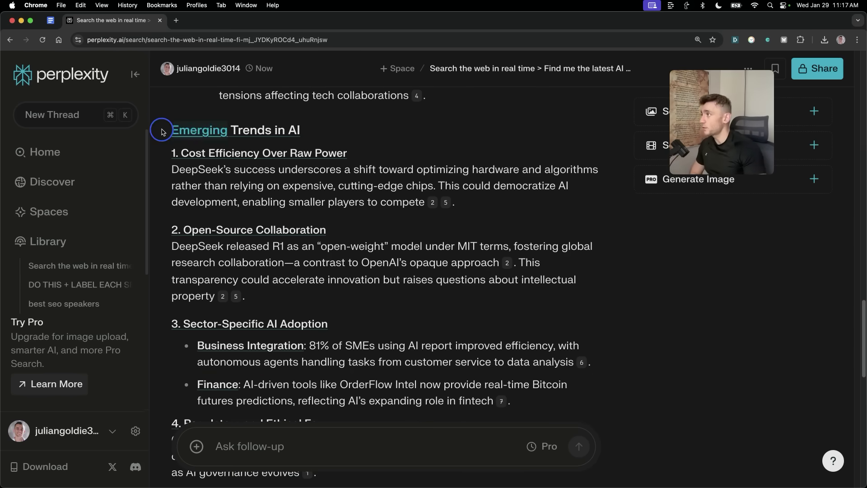
scroll(187, 178, "down", 1)
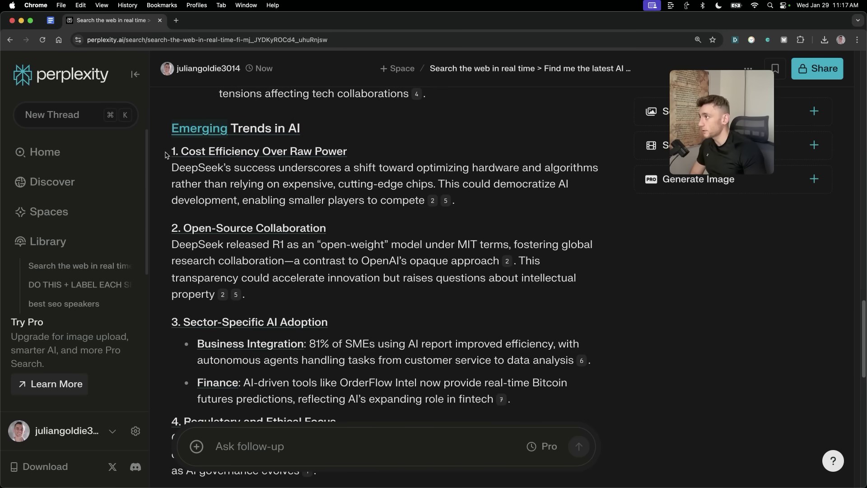
left_click_drag(166, 155, 338, 202)
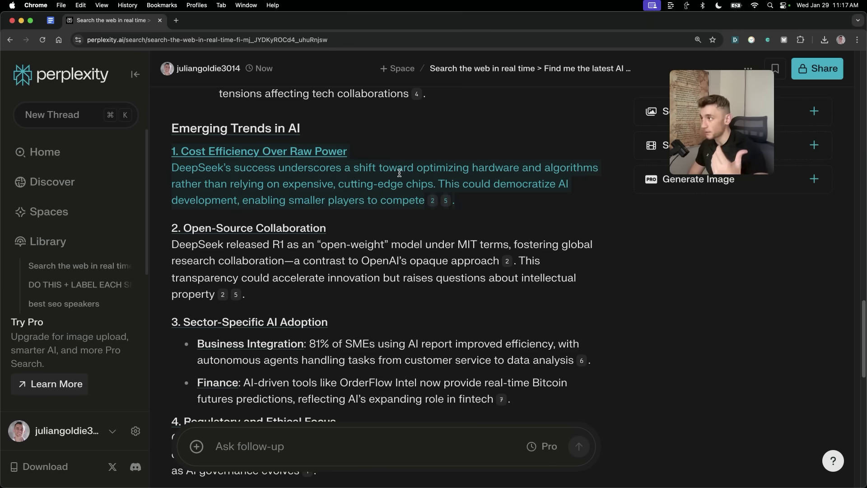
left_click_drag(164, 234, 377, 300)
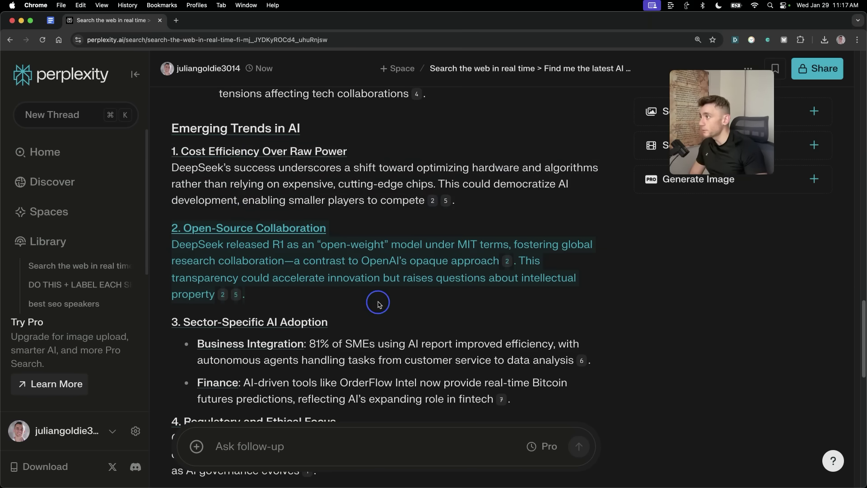
scroll(417, 307, "down", 1)
scroll(418, 309, "down", 3)
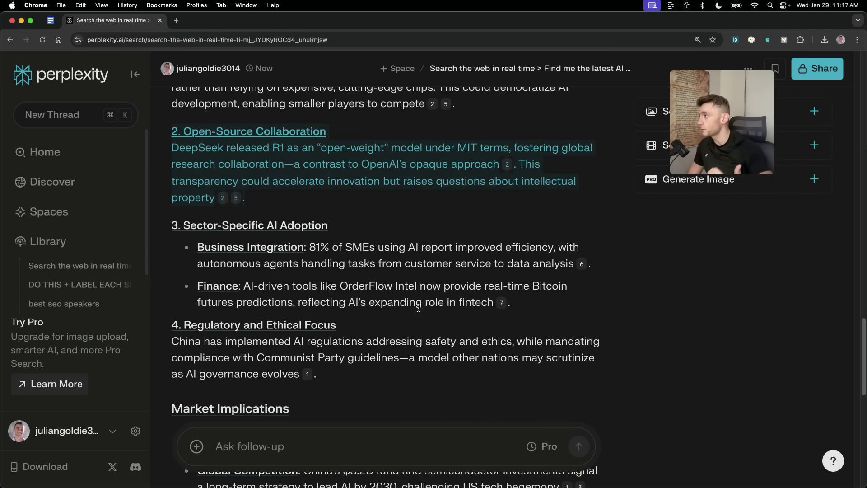
scroll(421, 280, "down", 5)
left_click_drag(169, 145, 465, 196)
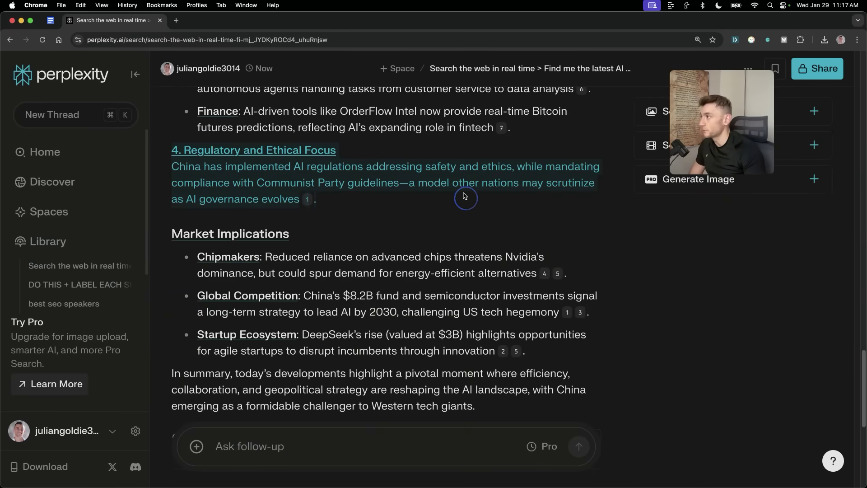
scroll(374, 221, "down", 1)
left_click_drag(166, 200, 752, 357)
left_click(751, 356)
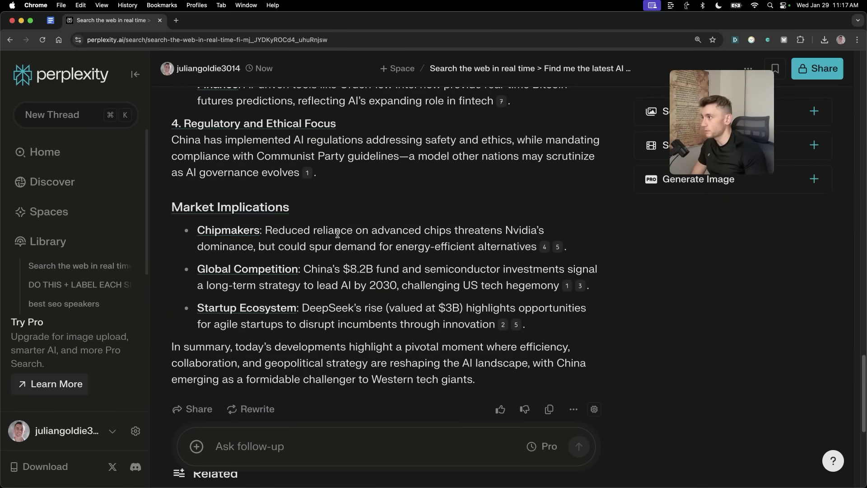
scroll(337, 234, "down", 2)
left_click_drag(264, 160, 508, 183)
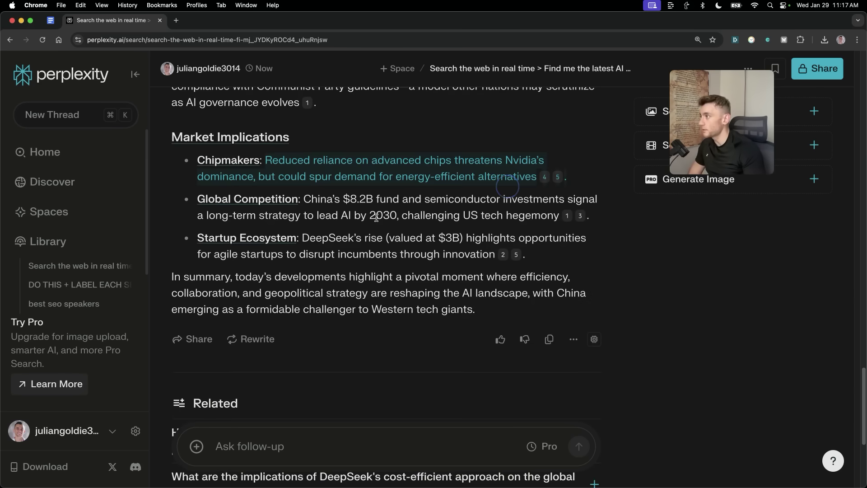
left_click_drag(169, 276, 564, 312)
scroll(548, 310, "up", 3)
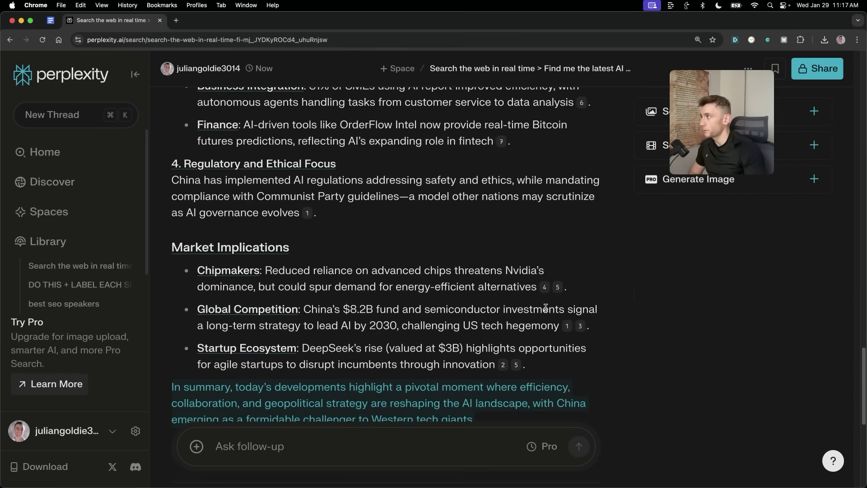
scroll(546, 308, "up", 15)
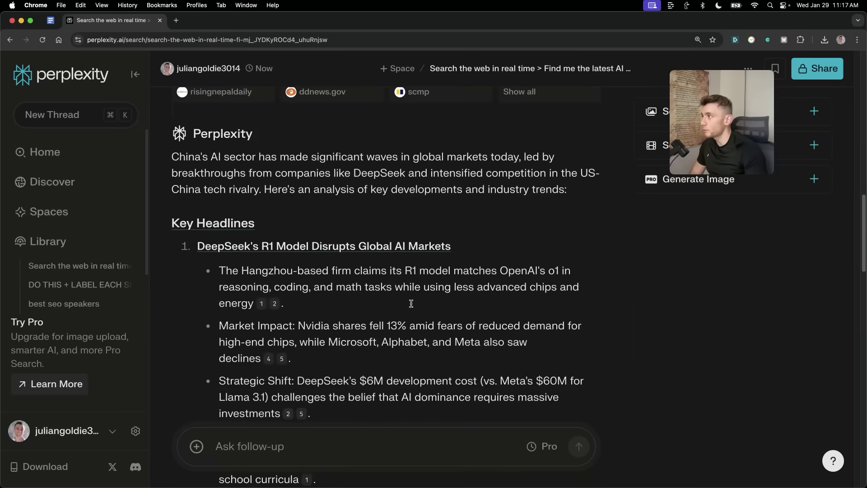
scroll(411, 304, "down", 15)
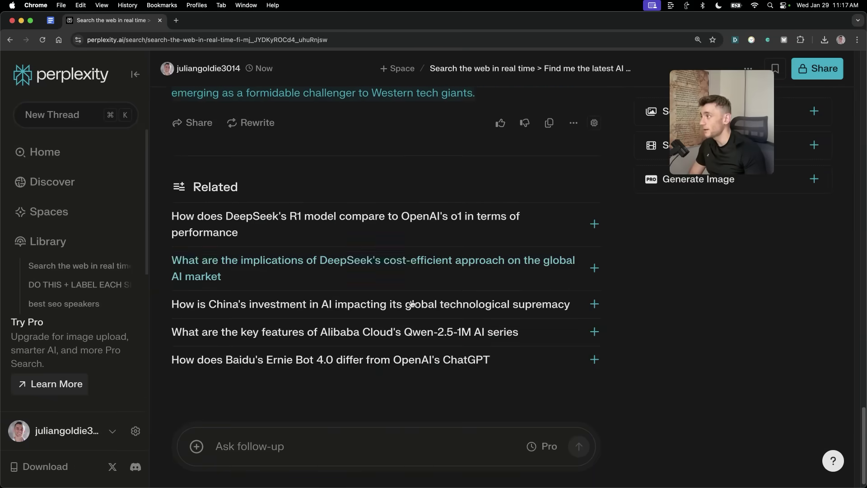
scroll(412, 303, "up", 6)
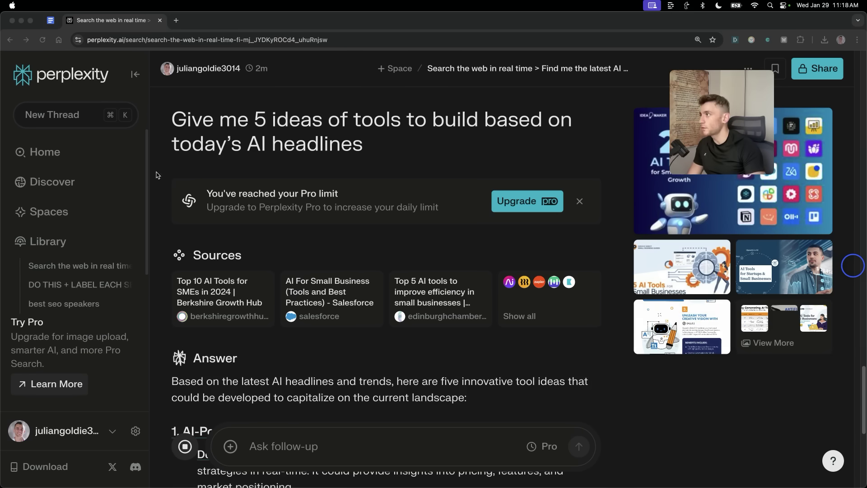
Scroll through the five tool ideas, then open the Pro upgrade plans from the sidebar.
left_click_drag(172, 120, 377, 121)
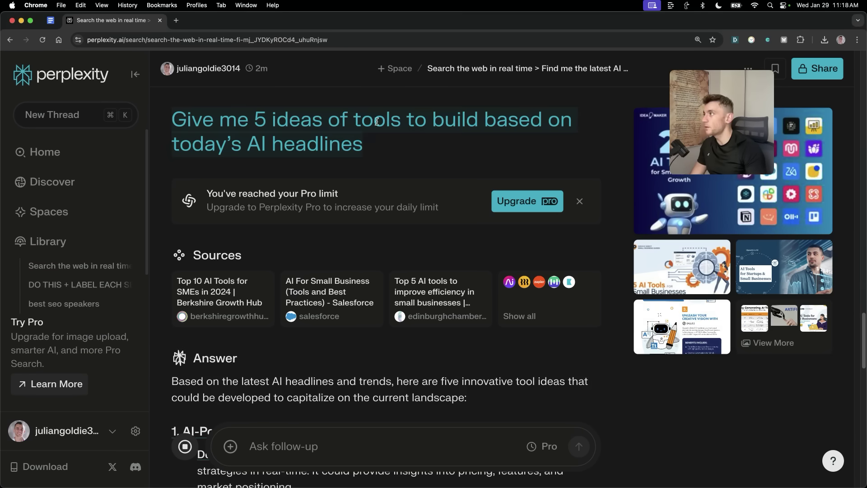
left_click(406, 139)
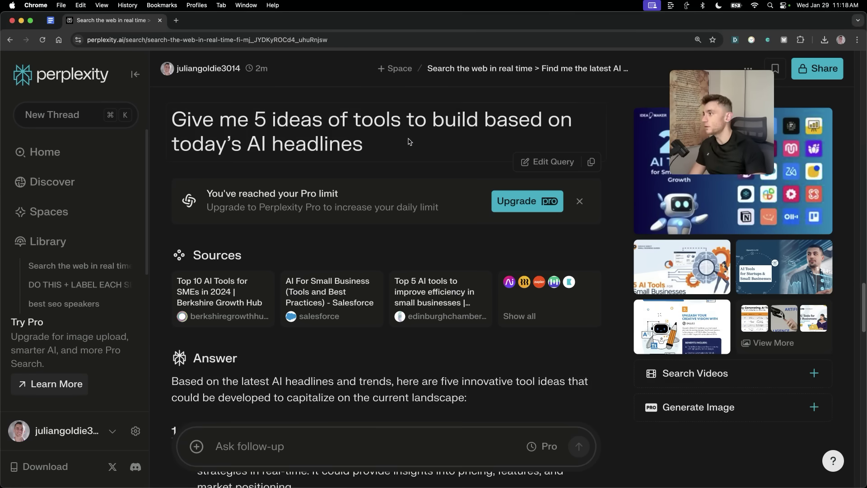
scroll(266, 304, "down", 5)
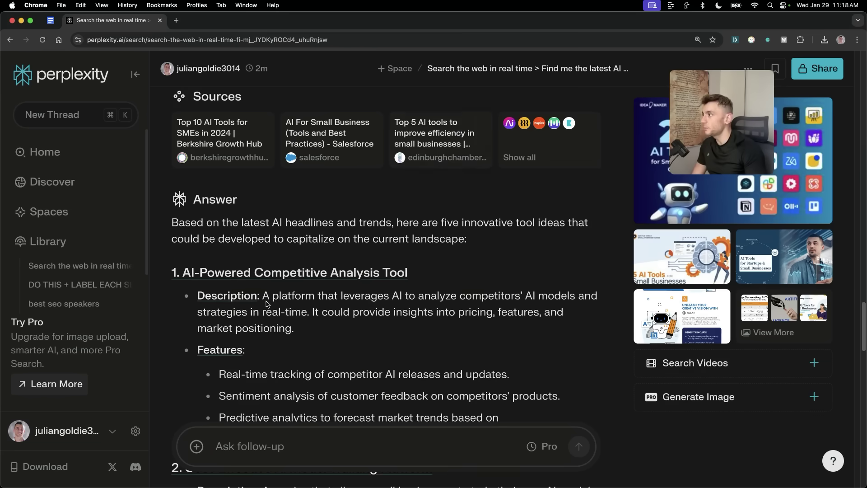
scroll(344, 263, "down", 15)
scroll(325, 269, "up", 3)
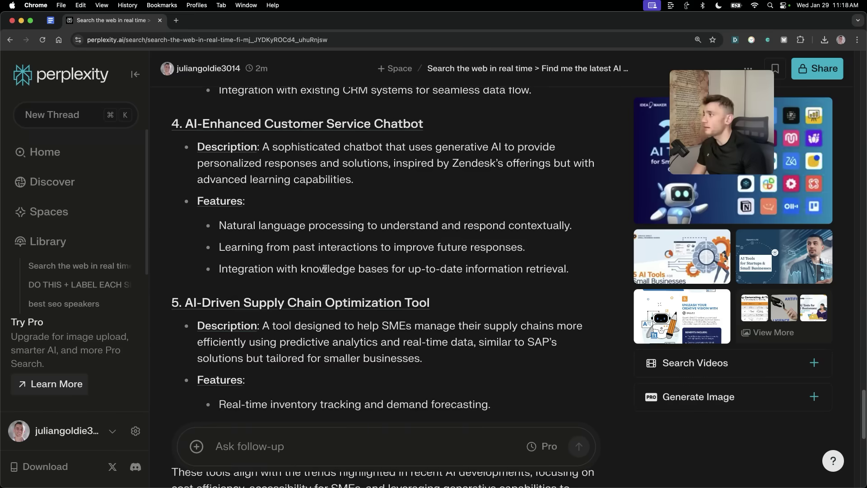
scroll(325, 269, "up", 6)
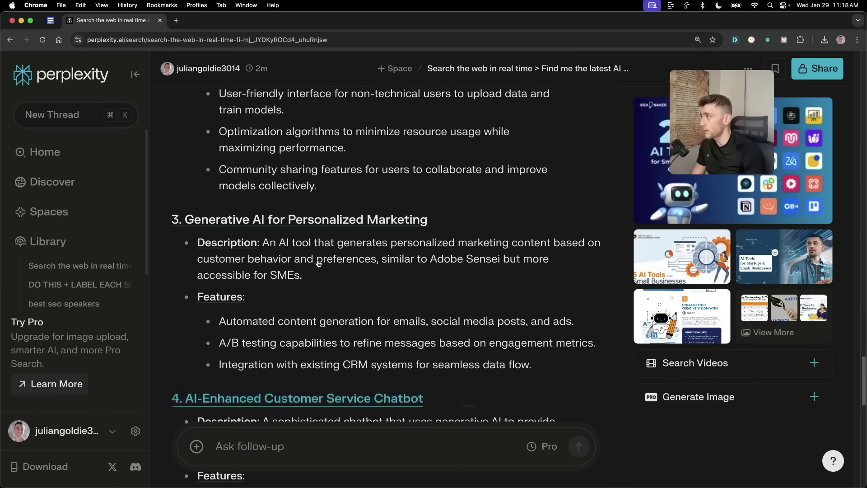
scroll(316, 259, "up", 1)
scroll(318, 280, "down", 11)
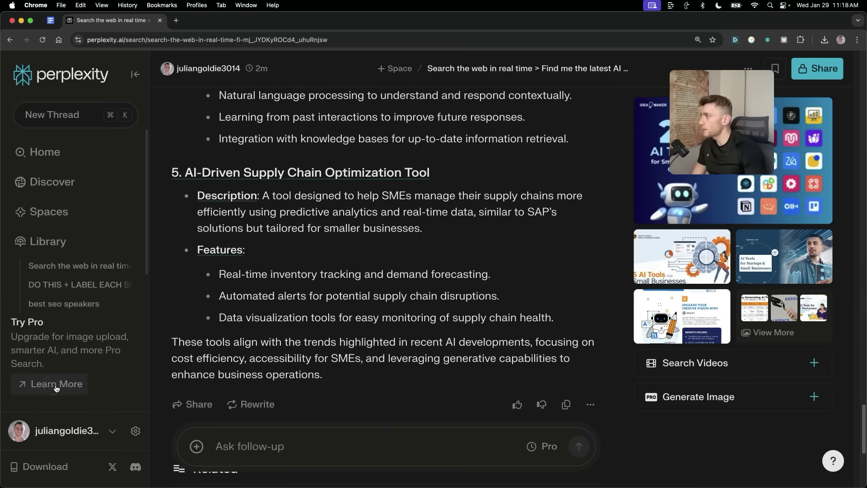
left_click(56, 388)
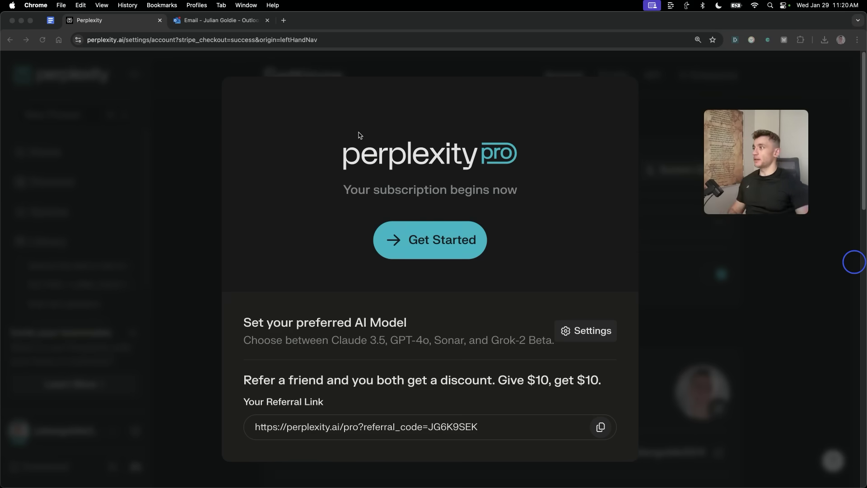
In the Pro settings, choose Claude 3.5 Sonnet as the default AI model.
left_click(344, 369)
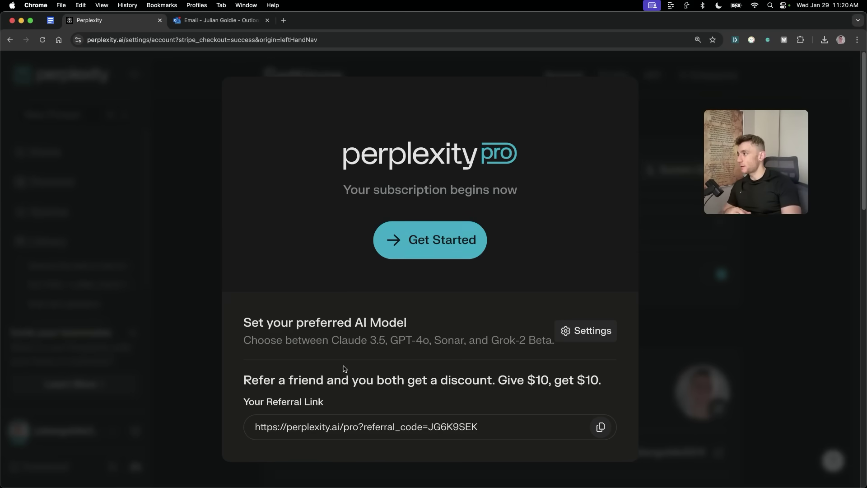
left_click(593, 334)
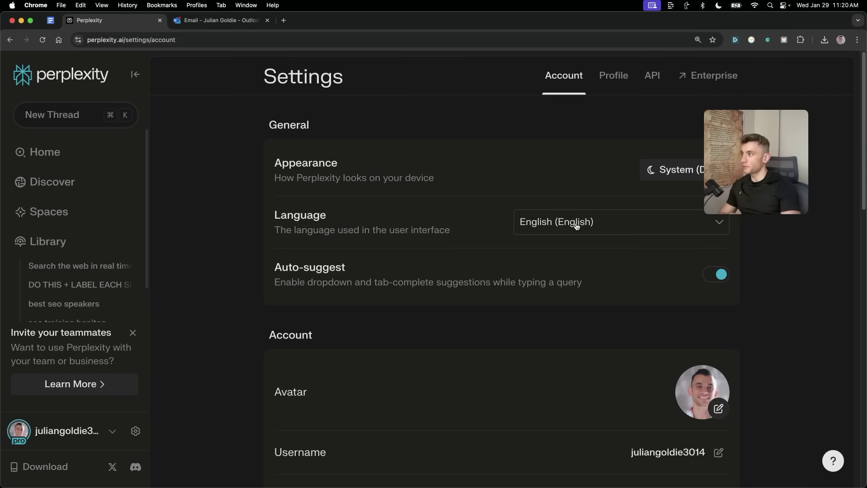
scroll(577, 226, "down", 10)
left_click_drag(728, 182, 745, 92)
left_click(699, 196)
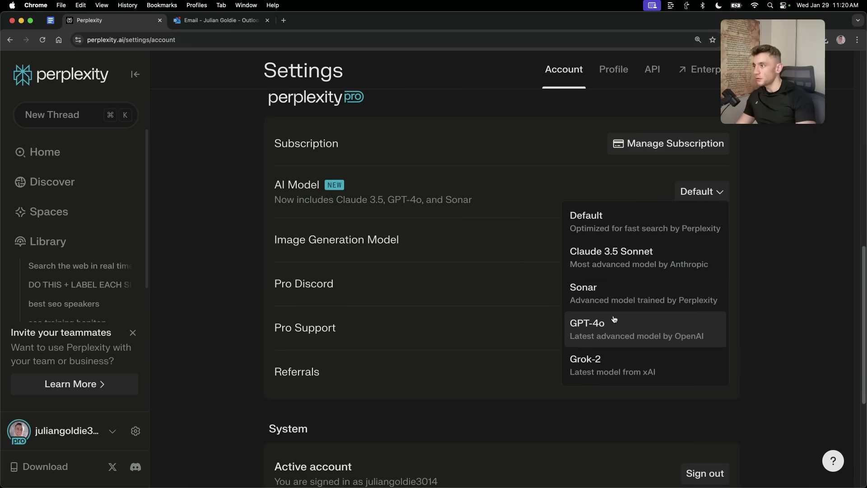
left_click(612, 257)
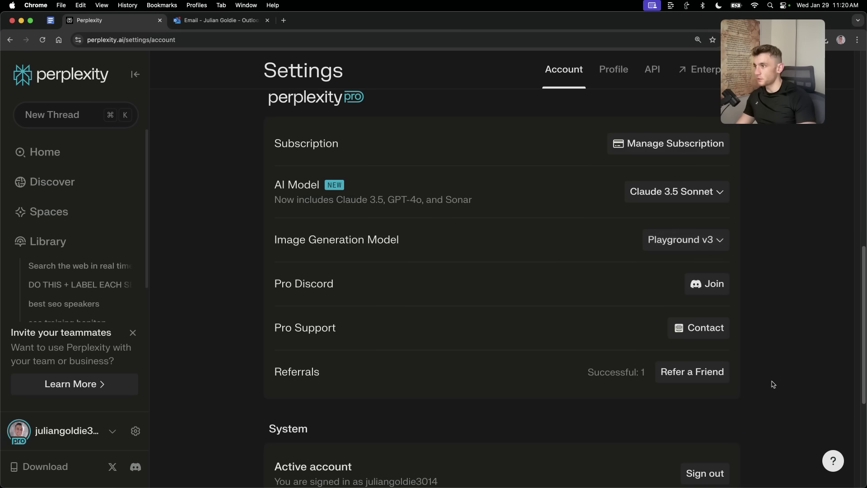
scroll(722, 379, "up", 1)
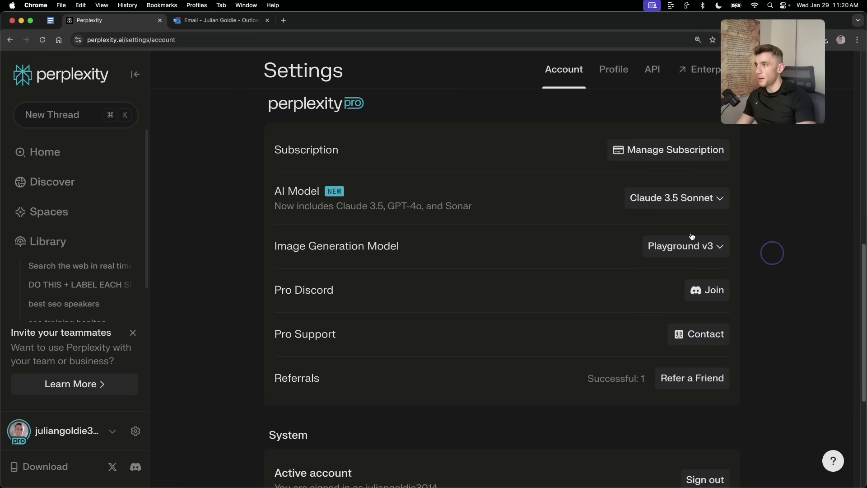
left_click(64, 116)
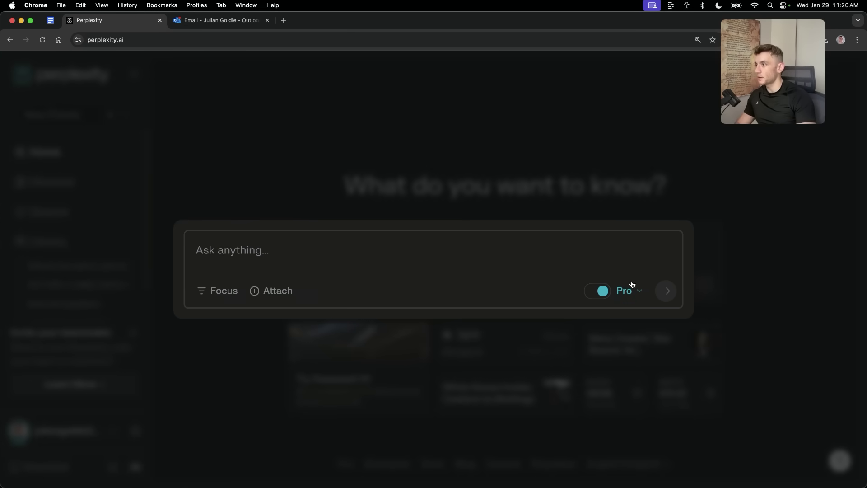
Run 'Find me 5 headlines in SEO today' as a Reasoning with R1 search.
left_click(639, 293)
left_click(565, 398)
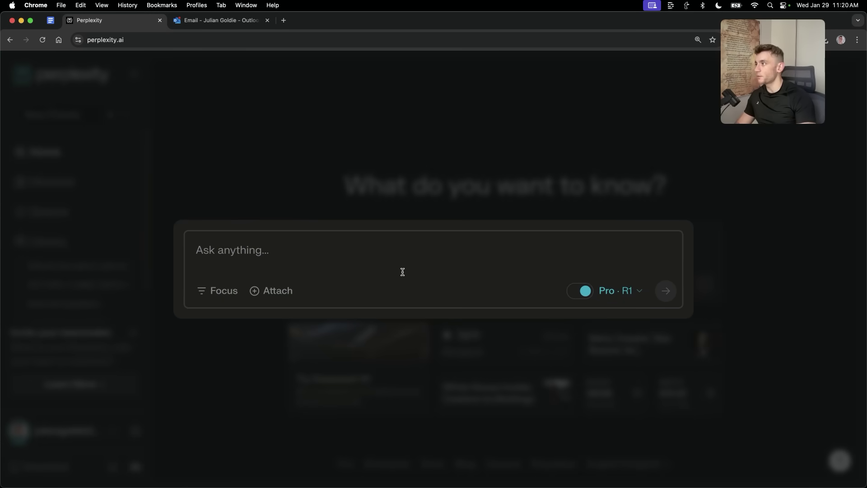
type("Find me 5 headlines in SEO today.")
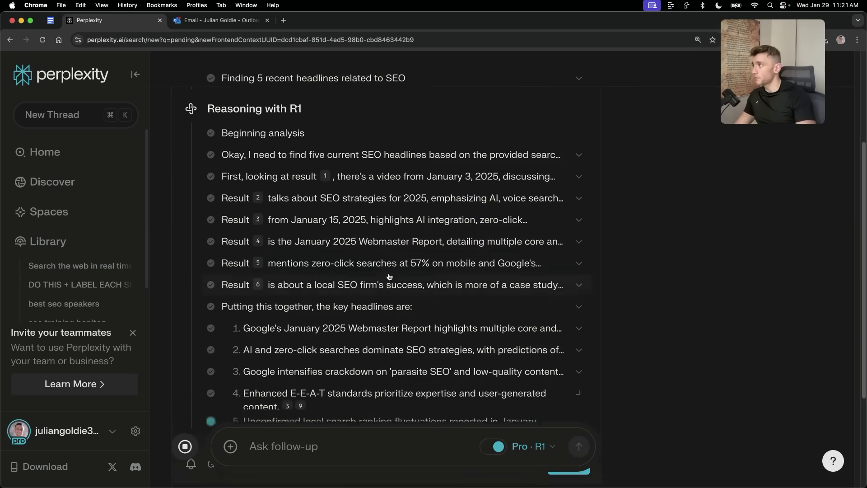
Draft a follow-up asking for simple one-page calculator tool ideas.
scroll(390, 289, "up", 4)
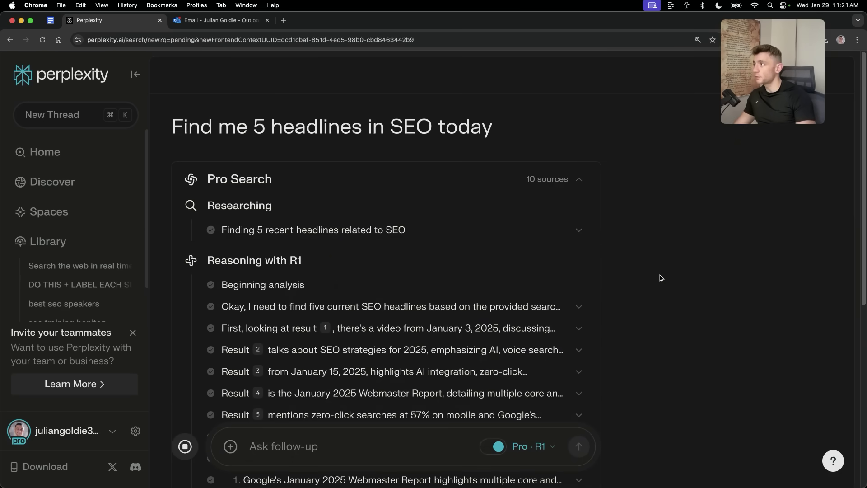
left_click(49, 112)
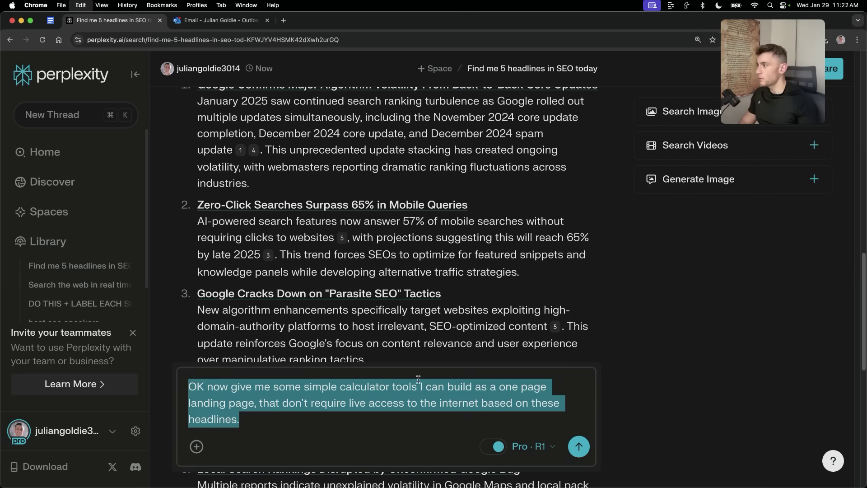
left_click(301, 387)
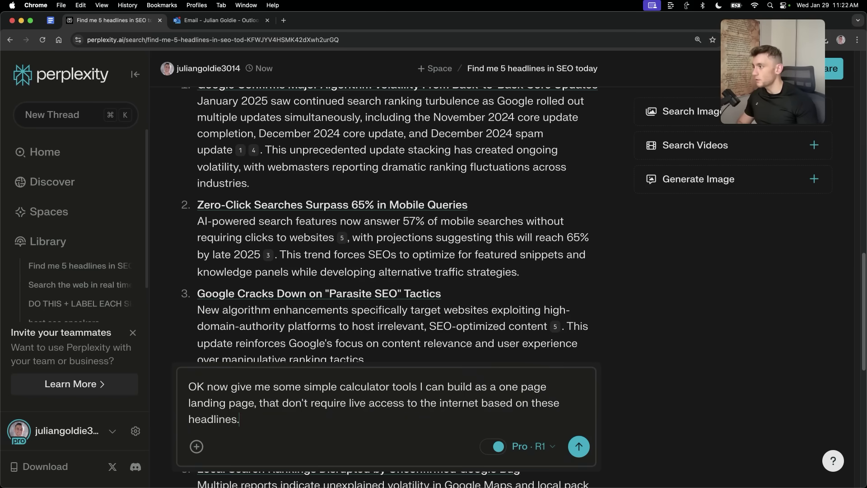
Submit the calculator-ideas follow-up; R1's answer opens with a Featured Snippet Traffic Loss Estimator.
key("Return")
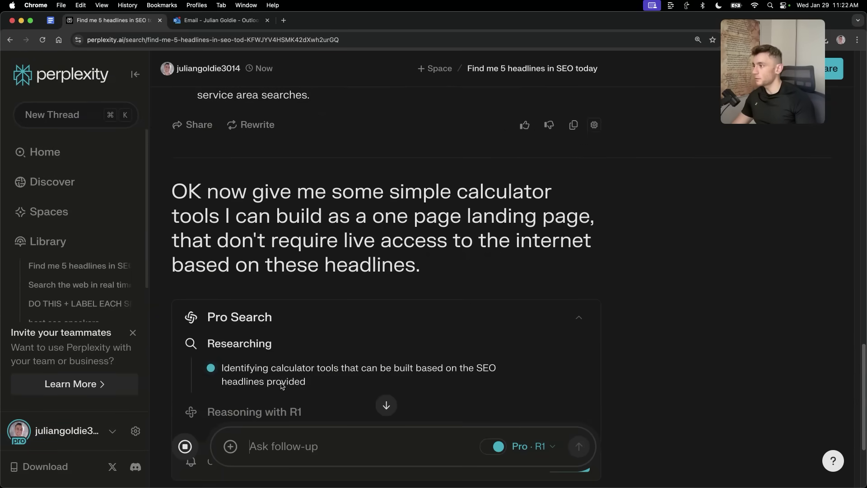
scroll(337, 360, "down", 3)
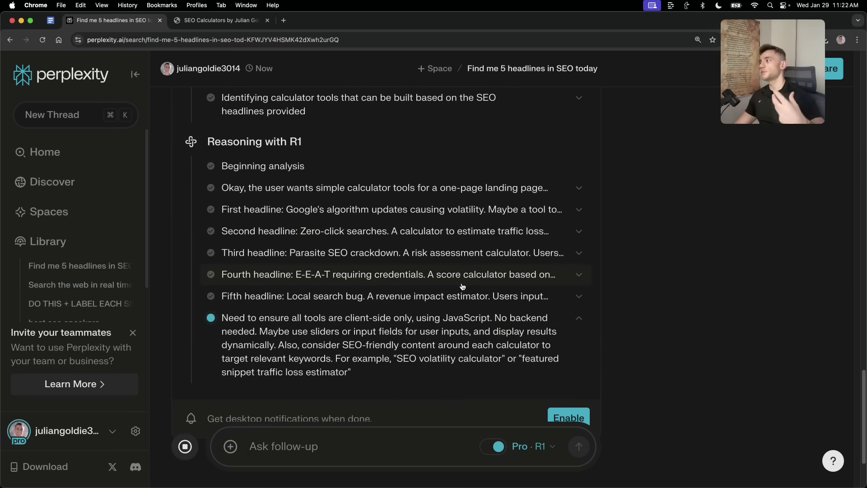
mouse_move(249, 72)
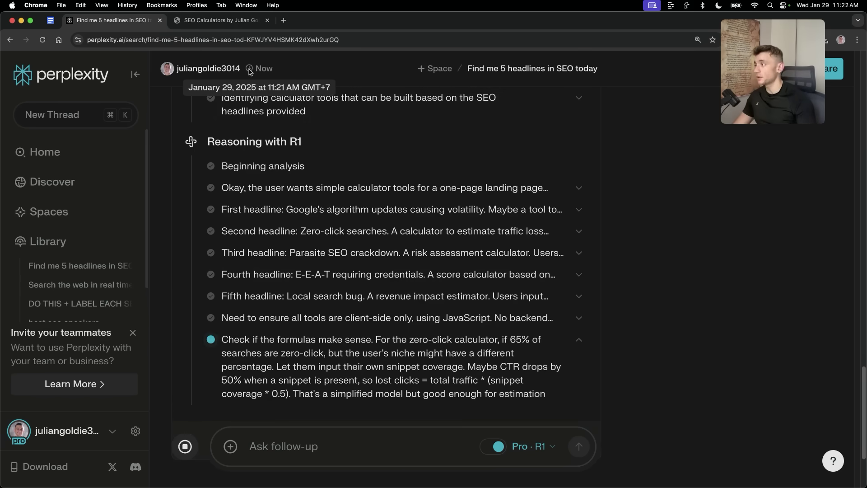
scroll(414, 257, "up", 3)
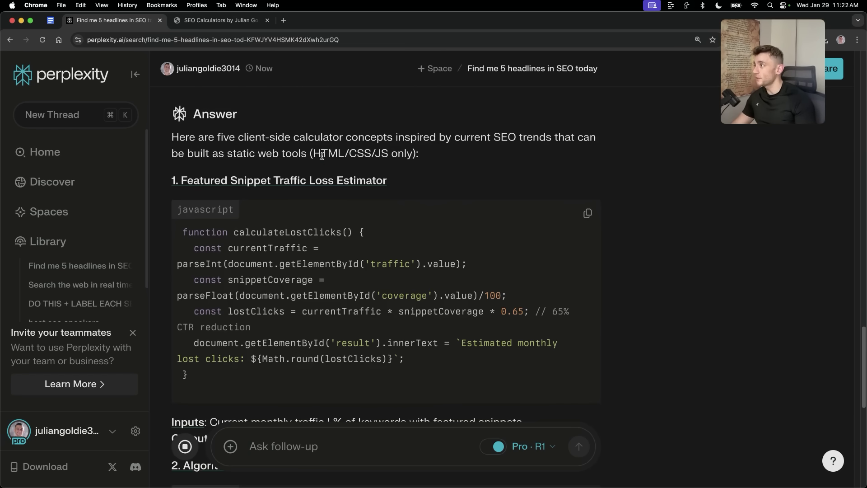
Read the answer's HTML/CSS/JS-only note and expand R1's research and reasoning steps.
left_click_drag(314, 153, 422, 154)
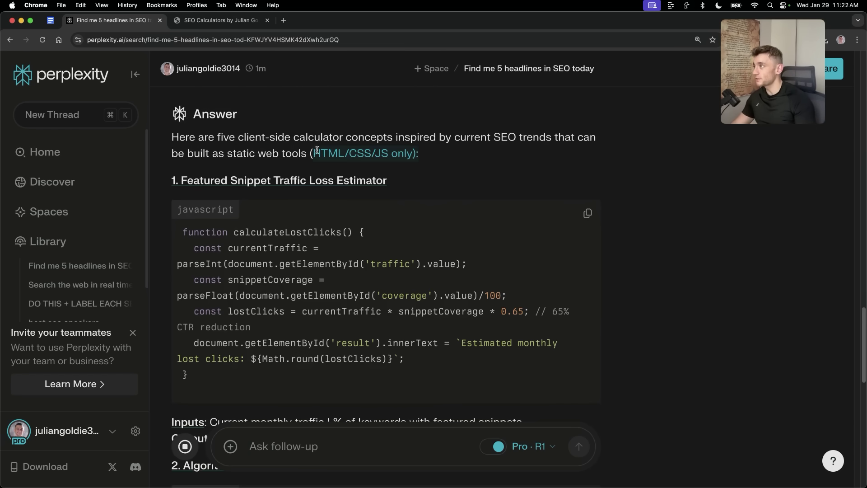
left_click(492, 182)
scroll(429, 293, "up", 5)
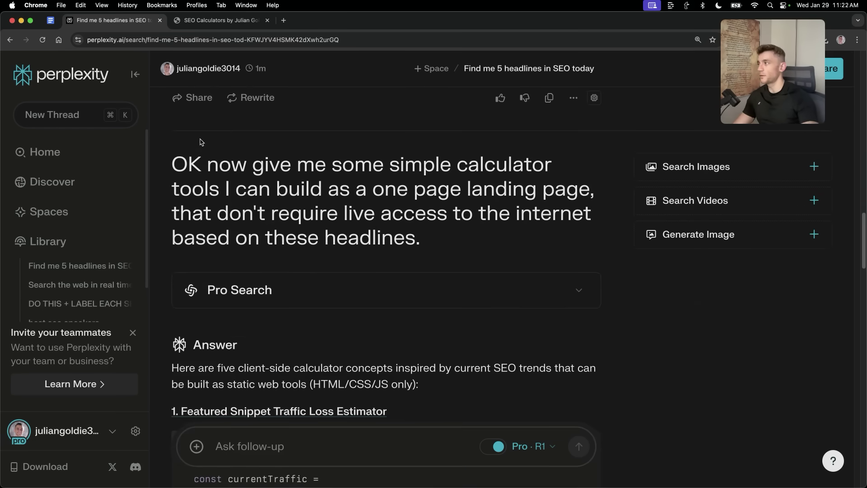
scroll(201, 142, "down", 10)
scroll(374, 246, "up", 9)
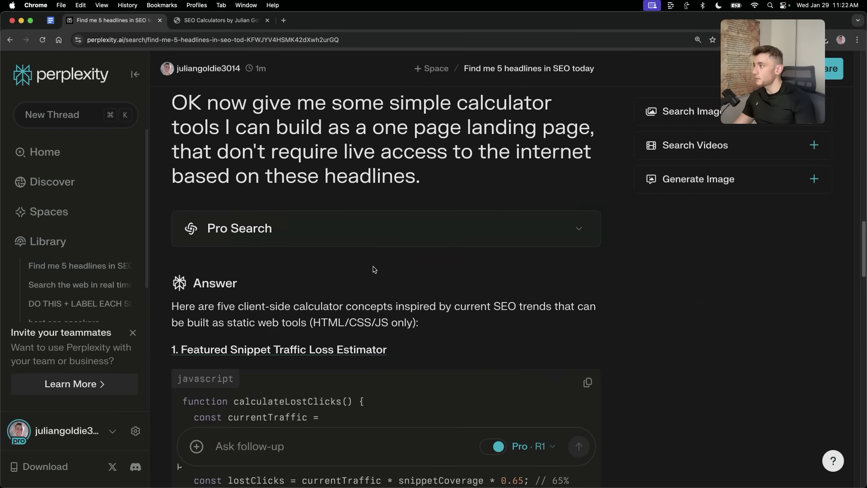
scroll(374, 270, "down", 3)
scroll(368, 139, "up", 1)
left_click(368, 140)
scroll(445, 223, "down", 3)
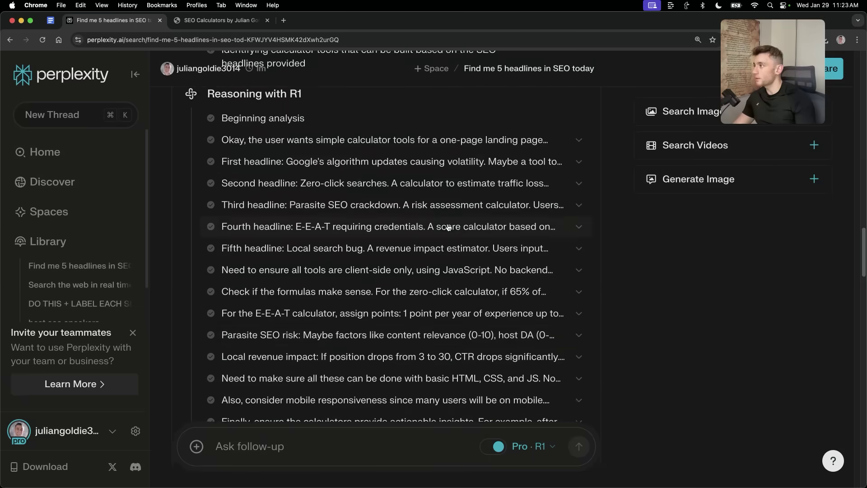
scroll(452, 231, "down", 3)
scroll(264, 294, "up", 6)
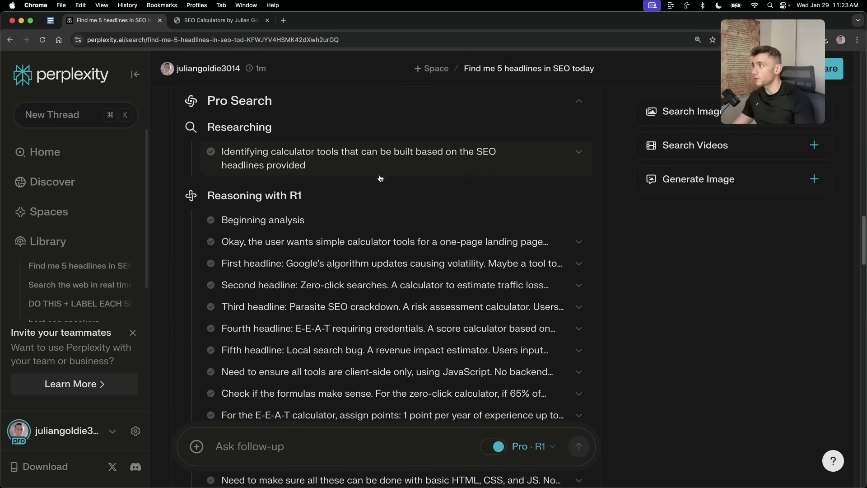
scroll(374, 255, "down", 2)
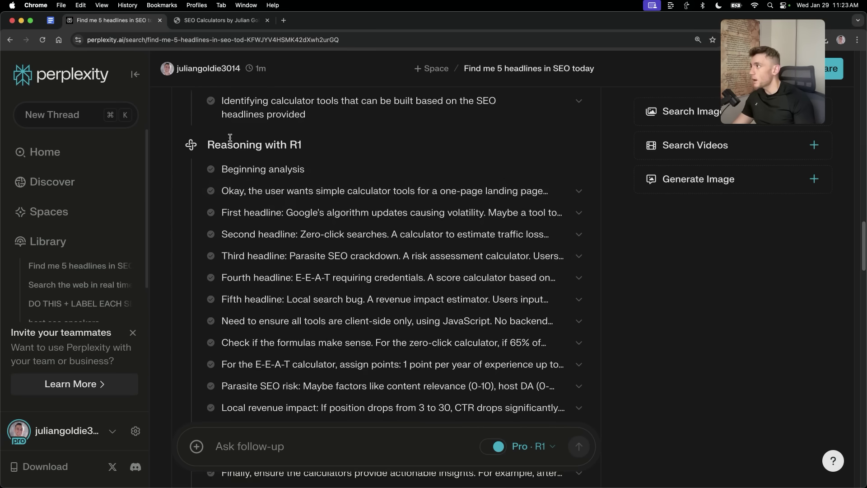
scroll(425, 201, "down", 2)
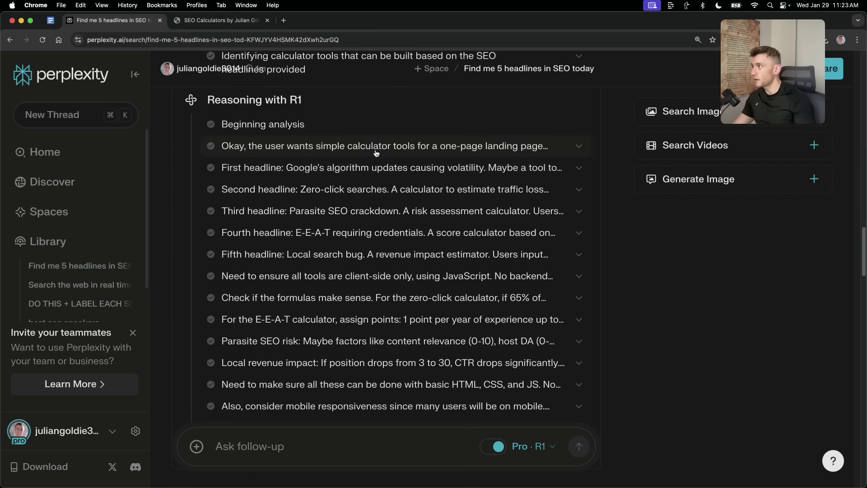
Expand the calculator-request, Parasite SEO risk, E-E-A-T and Local revenue impact reasoning steps.
left_click(362, 156)
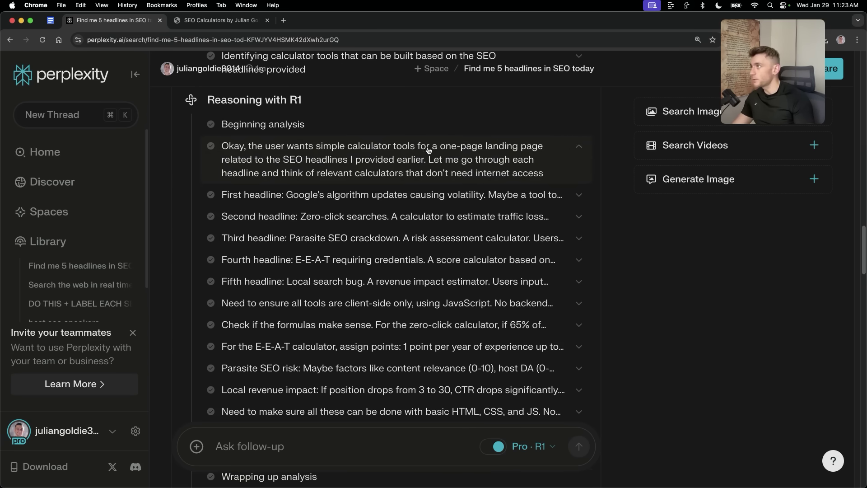
scroll(275, 253, "down", 1)
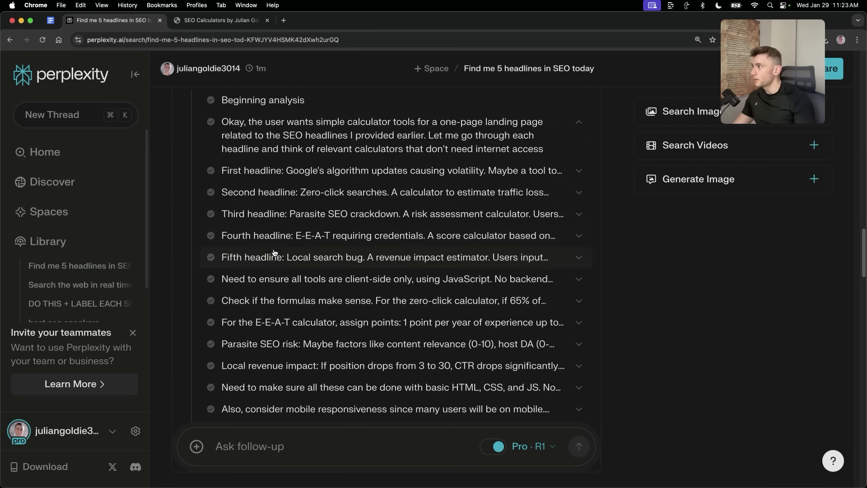
scroll(297, 275, "down", 3)
left_click(298, 279)
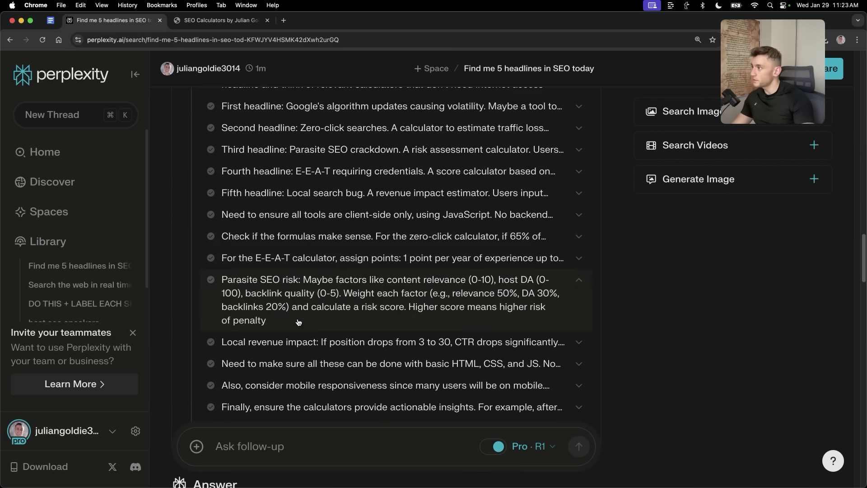
left_click(289, 256)
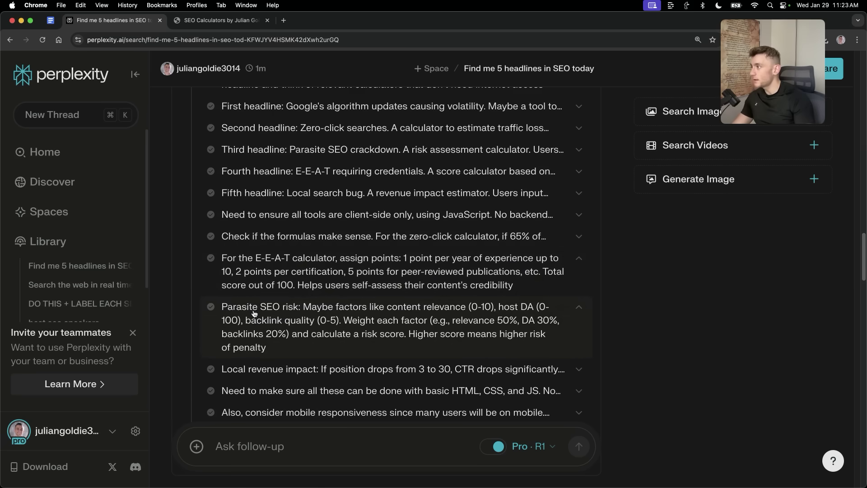
scroll(285, 319, "down", 2)
left_click(291, 324)
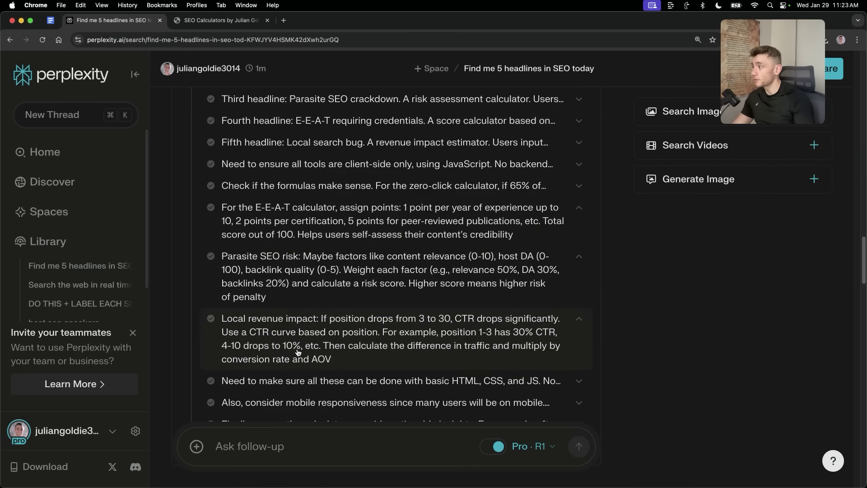
scroll(370, 341, "down", 1)
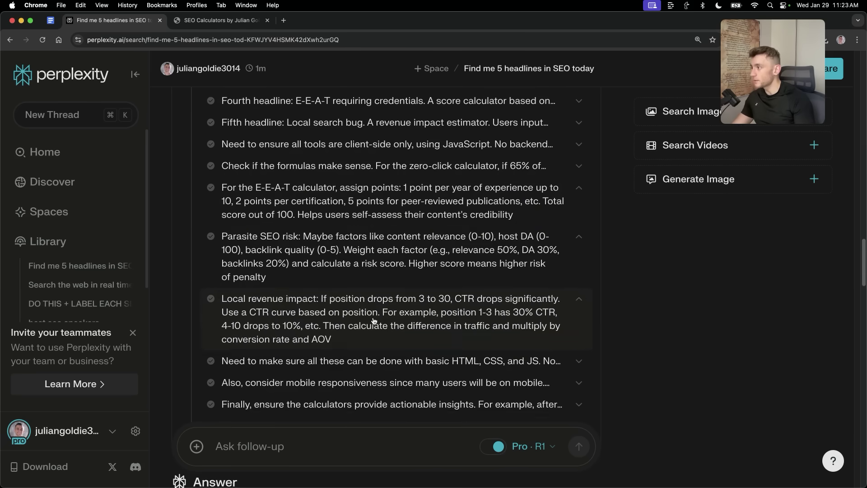
scroll(370, 341, "down", 10)
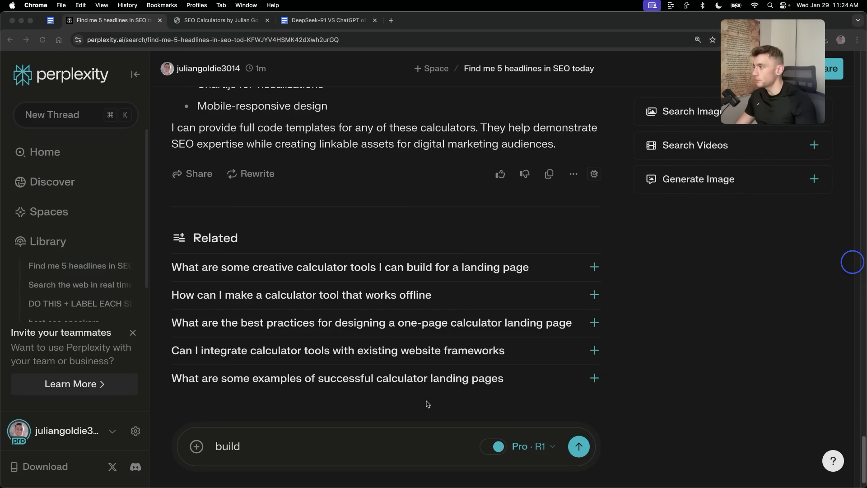
Replace the follow-up draft with the saved one-page website prompt, removing the old niche.
left_click(357, 439)
key("super+a")
key("BackSpace")
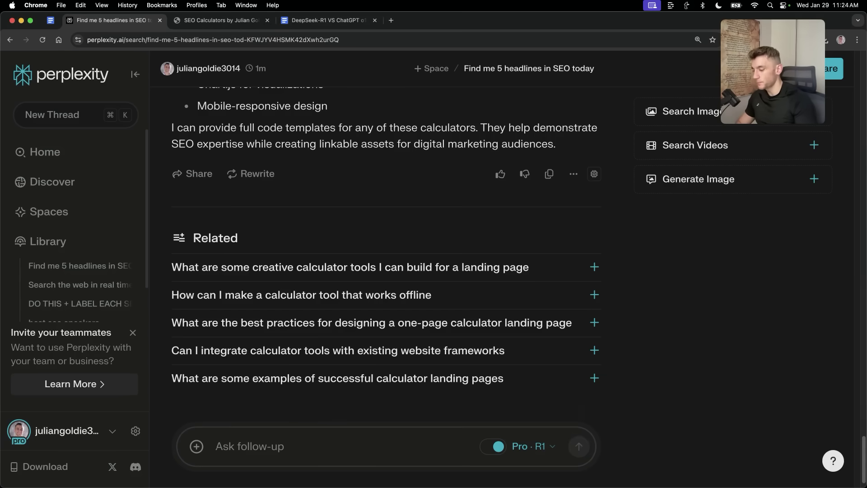
key("super+v")
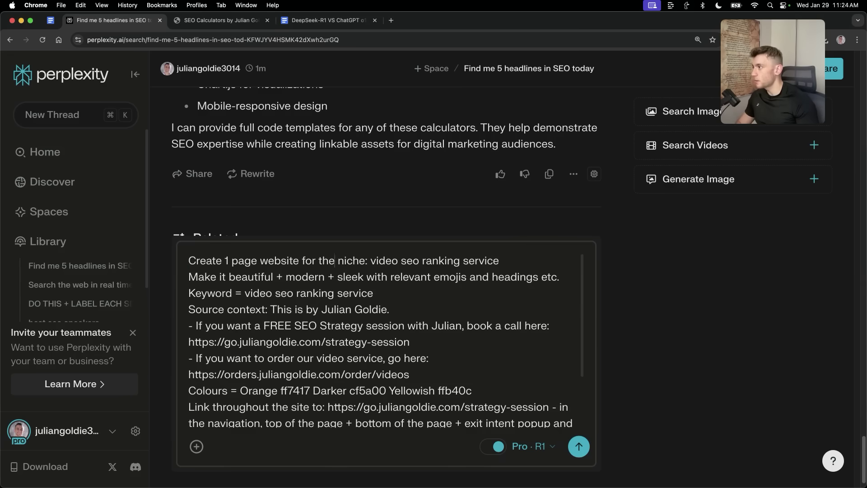
key("alt+BackSpace")
key("alt+BackSpace")
key("alt+BackSpace")
key("alt+BackSpace")
scroll(348, 249, "up", 10)
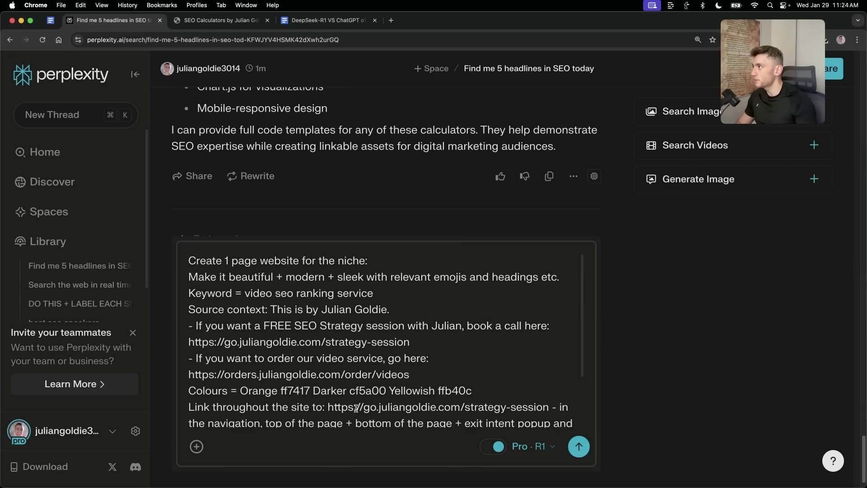
scroll(348, 249, "up", 1)
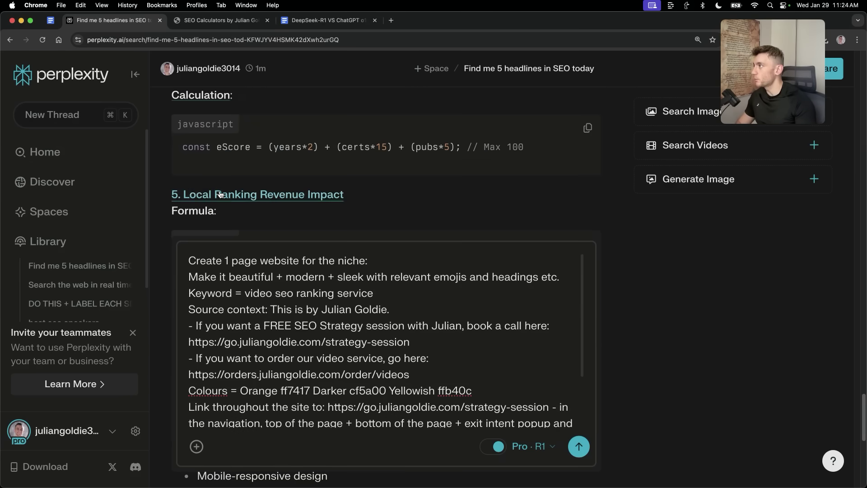
Use the 'Local Ranking Revenue Impact' heading as the niche and to replace keyword 'video seo ranking service'.
triple_click(312, 194)
key("super+c")
right_click(306, 191)
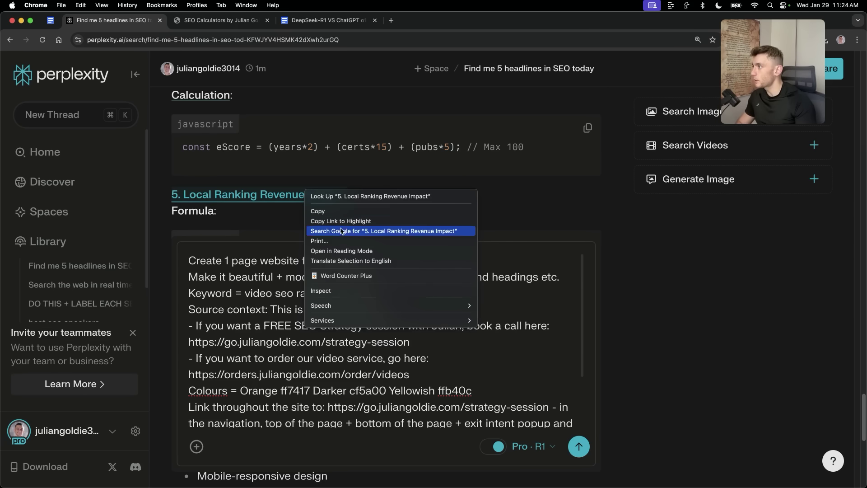
left_click(317, 211)
left_click(405, 253)
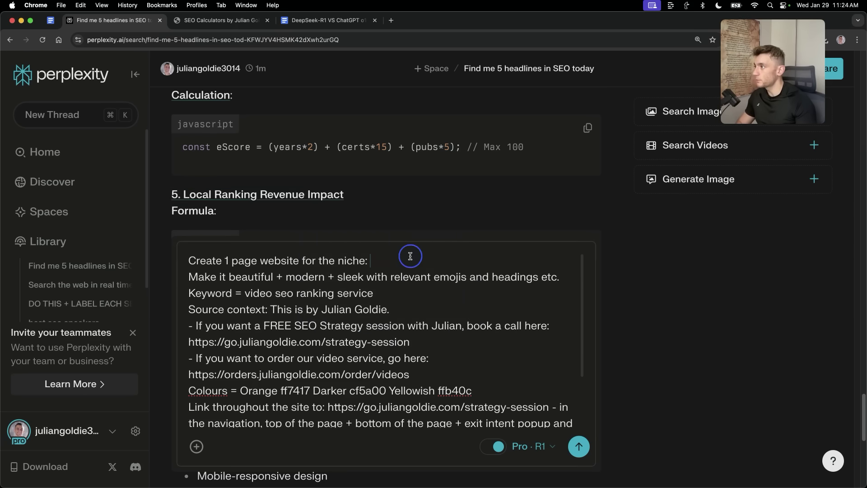
key("super+v")
left_click_drag(244, 309, 373, 309)
type("Local Ranking Revenue Impact Calculator")
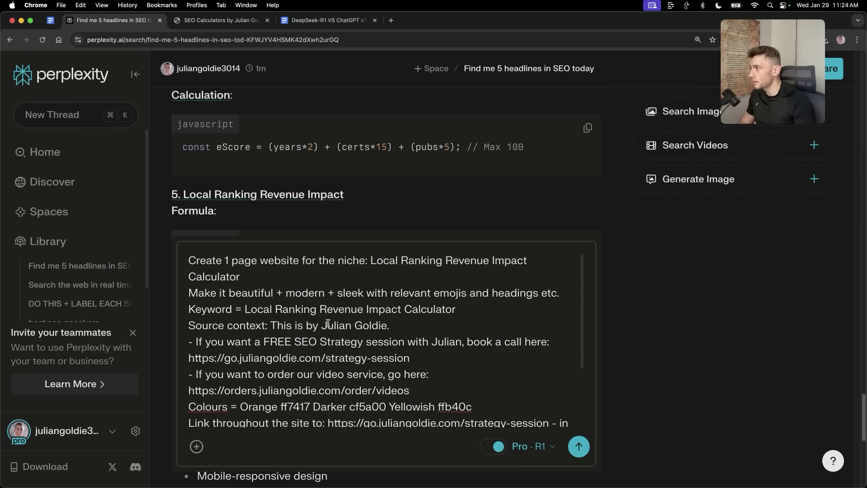
Submit the Local Ranking Revenue Impact Calculator website prompt to R1.
scroll(357, 359, "down", 2)
scroll(357, 359, "down", 3)
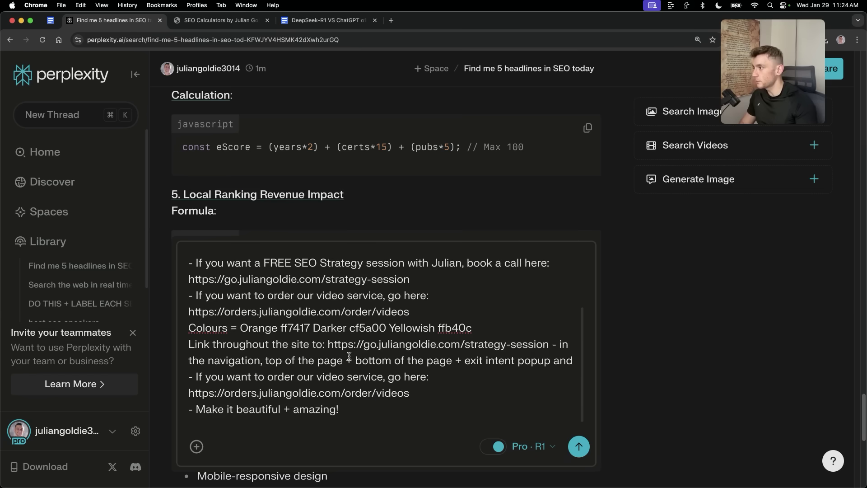
key("super+a")
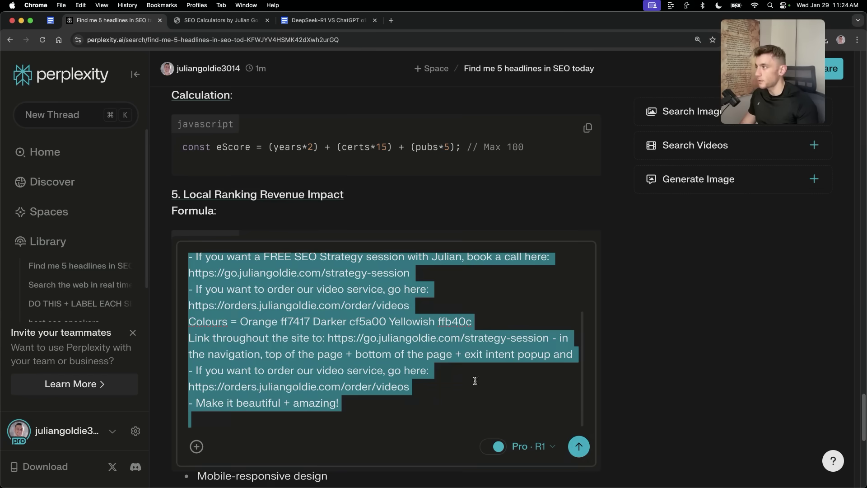
left_click(475, 380)
key("Return")
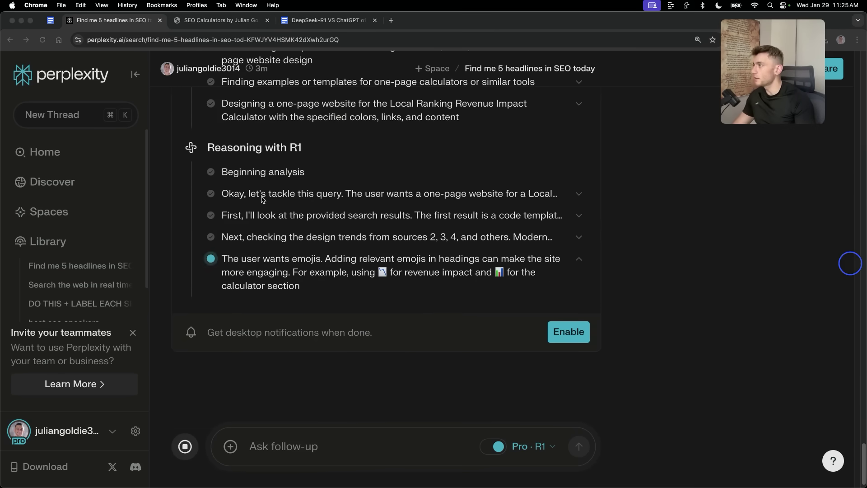
Expand R1's reasoning step about the provided search results.
left_click(337, 216)
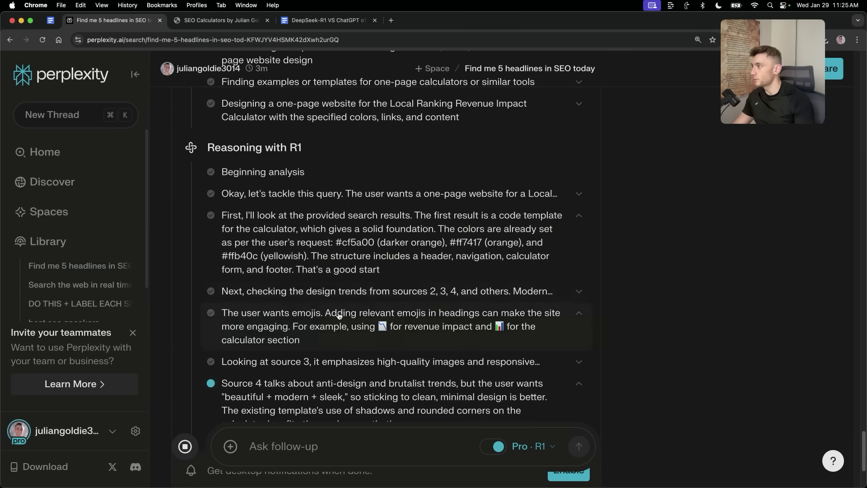
left_click(709, 311)
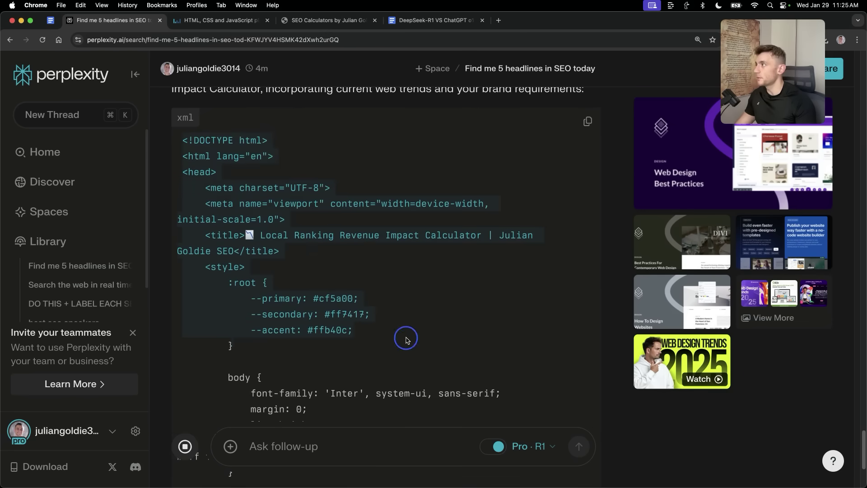
left_click_drag(401, 325, 185, 135)
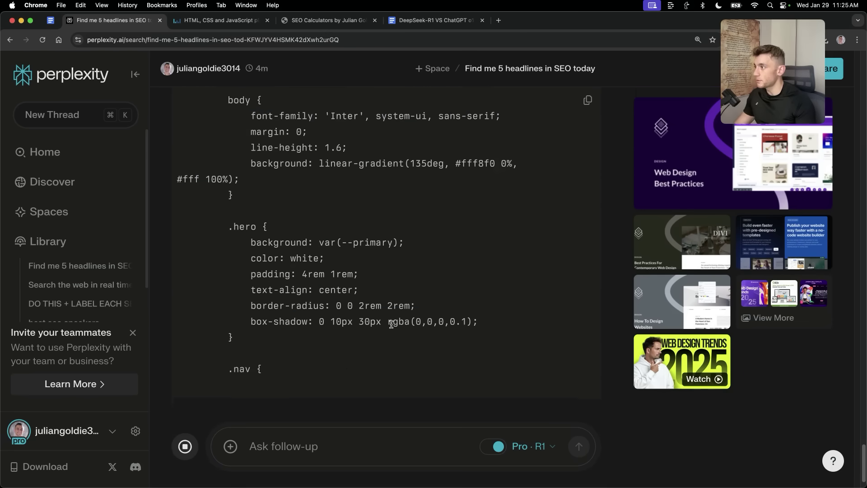
scroll(397, 339, "up", 15)
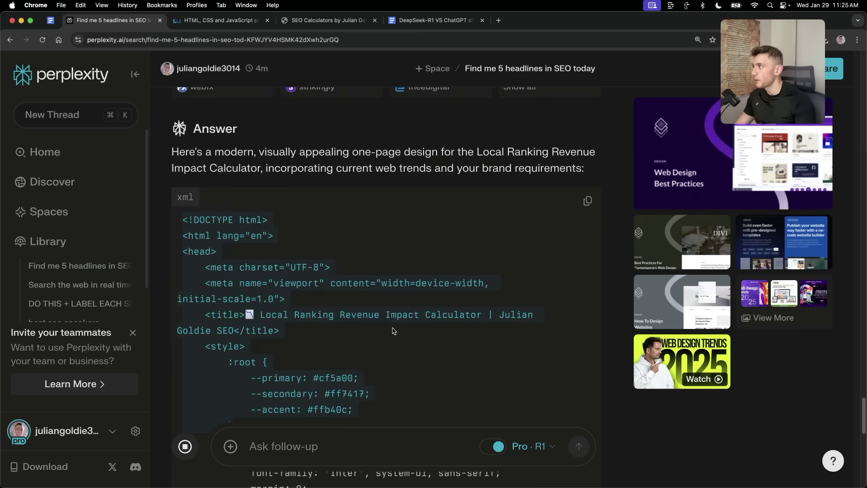
scroll(217, 219, "down", 2)
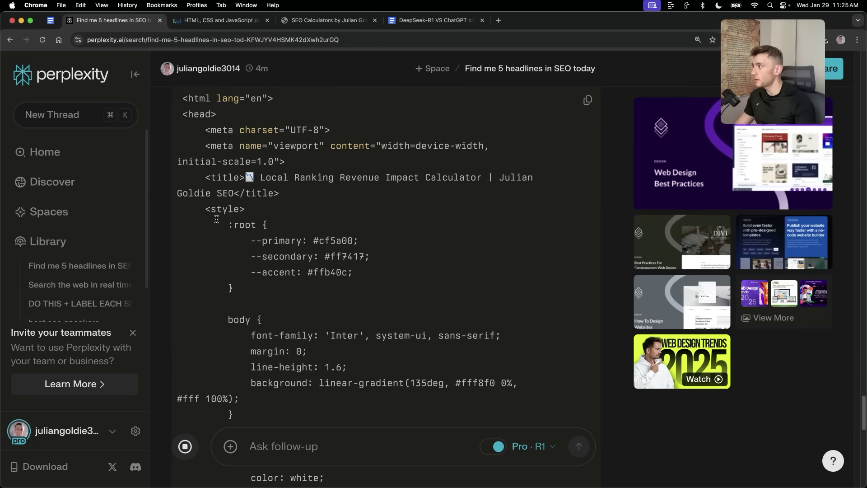
Review the generated style rules and calculator inputs, resetting page zoom to 100%.
left_click_drag(231, 209, 441, 329)
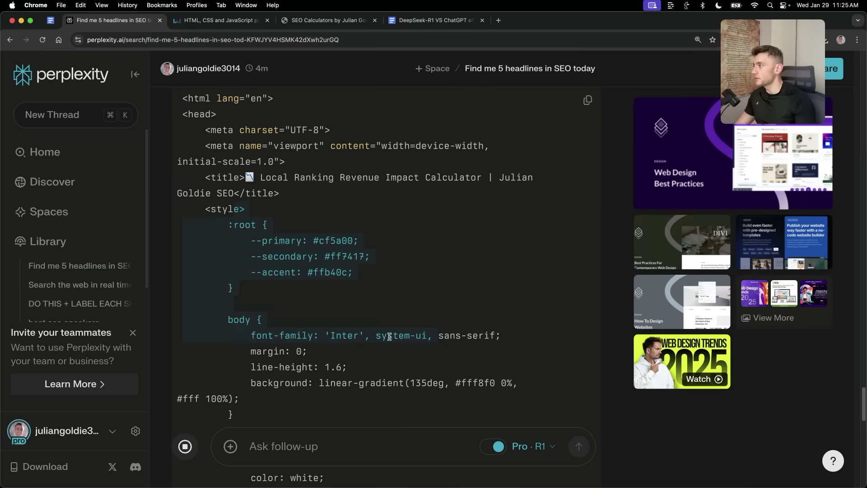
scroll(362, 327, "down", 20)
key("super+0")
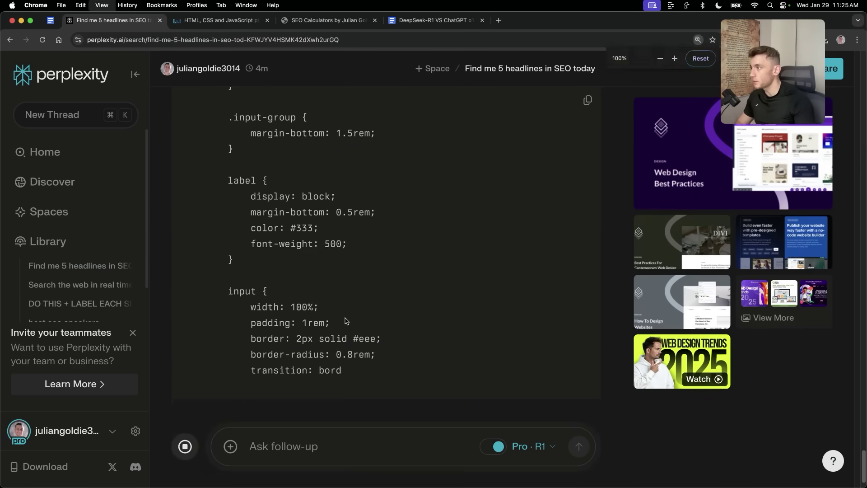
scroll(373, 280, "up", 6)
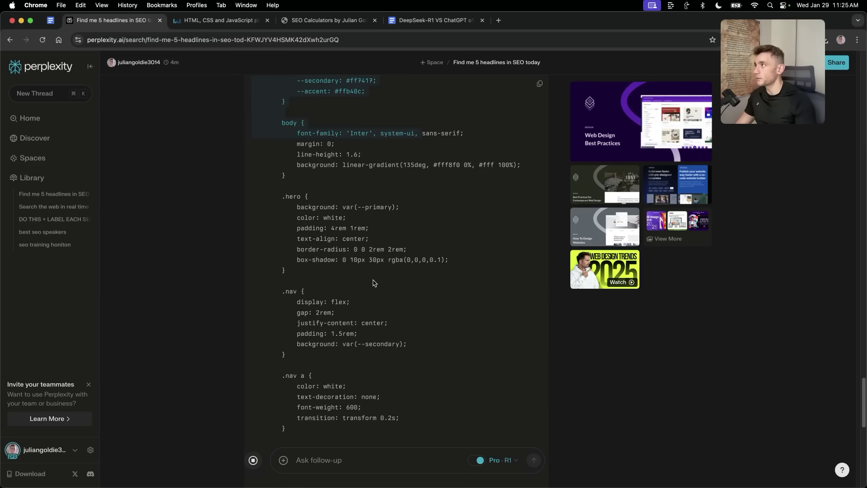
scroll(373, 283, "up", 5)
scroll(336, 314, "down", 15)
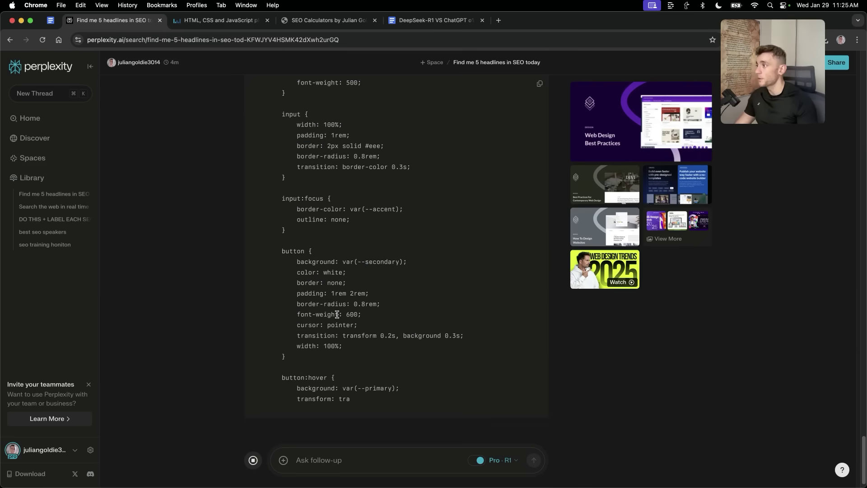
scroll(336, 315, "down", 2)
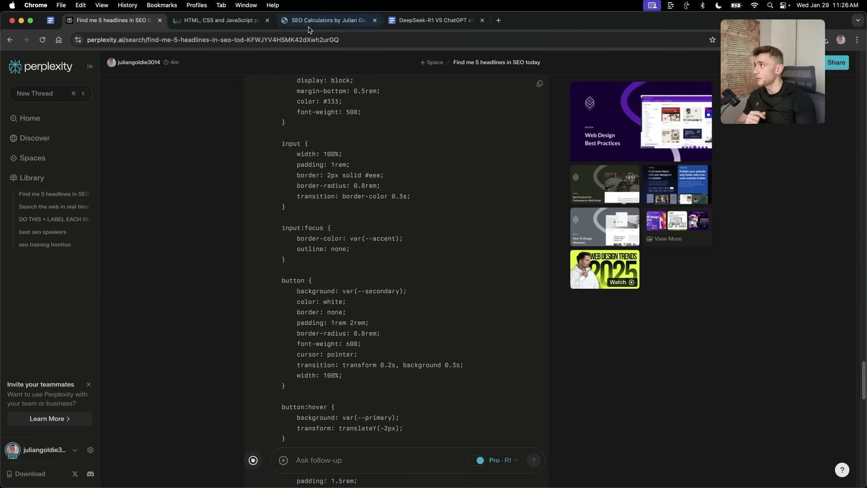
Try bestseocalculators.com's SEO Cost Calculator, excluding content creation, then close the page.
left_click(309, 23)
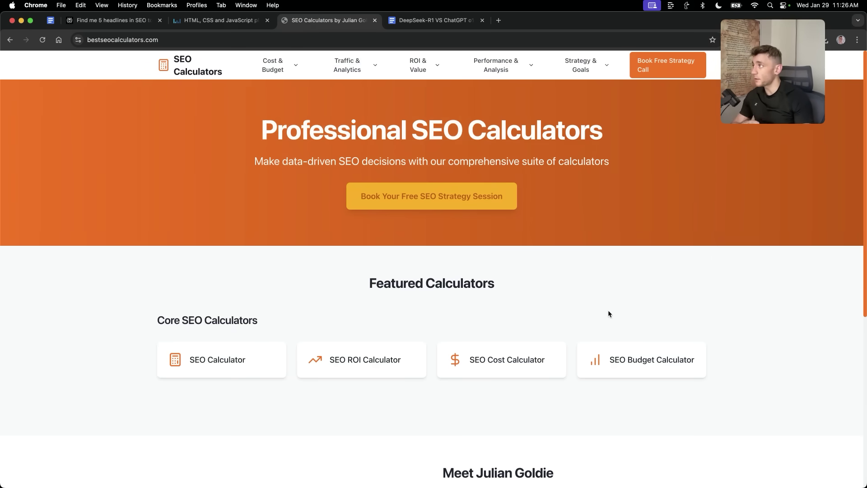
scroll(597, 312, "down", 1)
left_click(507, 331)
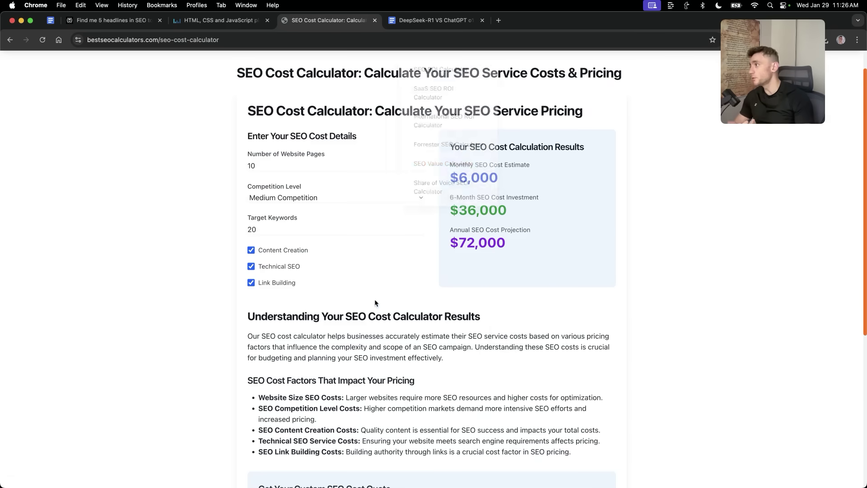
scroll(383, 247, "down", 10)
scroll(287, 221, "up", 8)
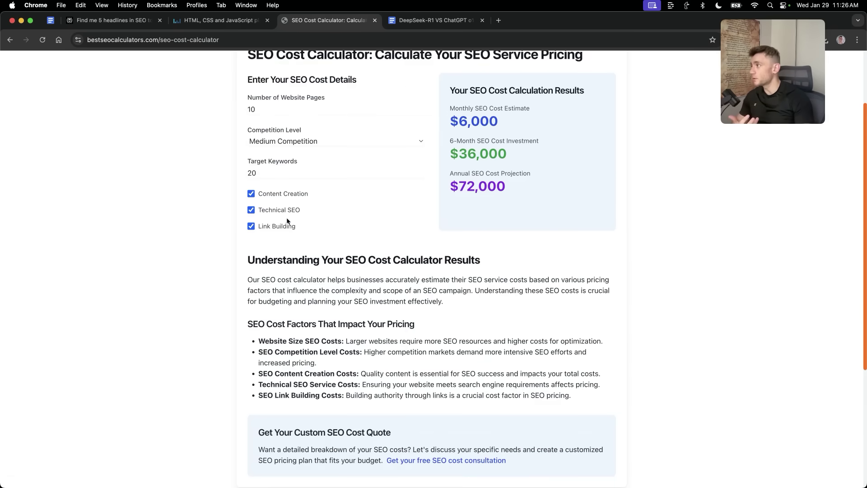
left_click(251, 193)
scroll(165, 170, "up", 1)
key("super+w")
Scroll through R1's finished calculator code, from the styles to the script.
scroll(312, 262, "down", 2)
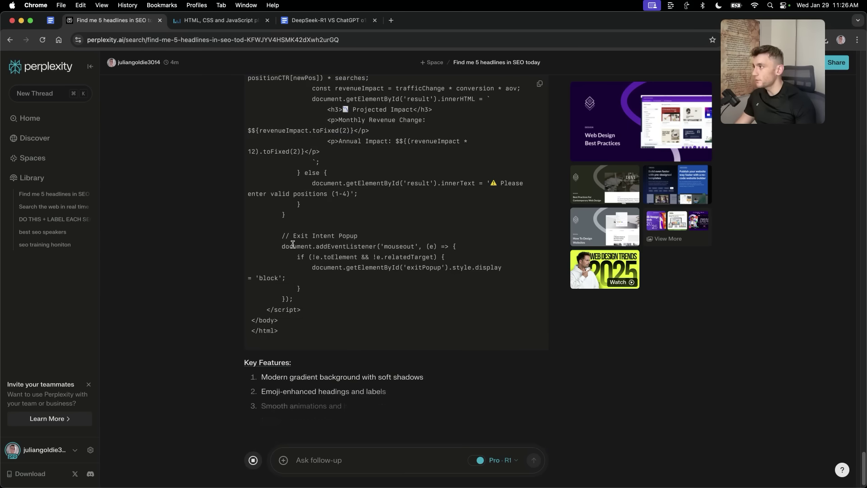
scroll(375, 252, "up", 8)
scroll(375, 252, "up", 15)
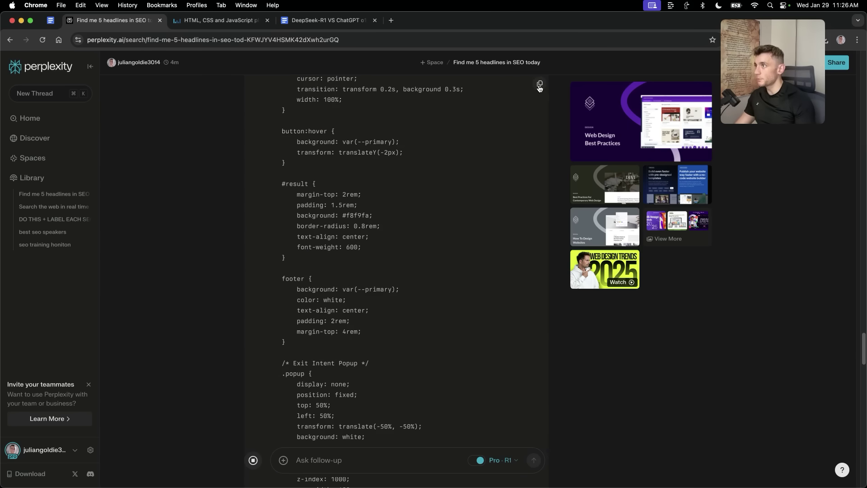
scroll(538, 88, "up", 10)
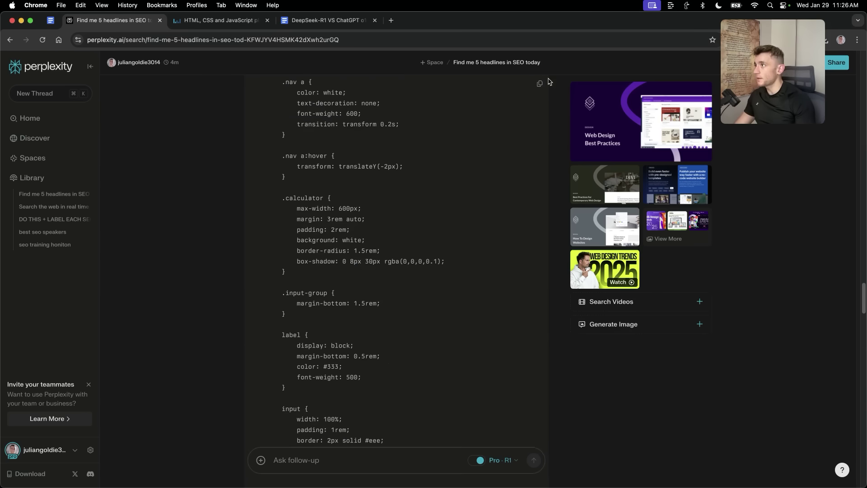
Replace Liveweave's HTML with the new calculator code and enlarge the preview to full size.
left_click(235, 20)
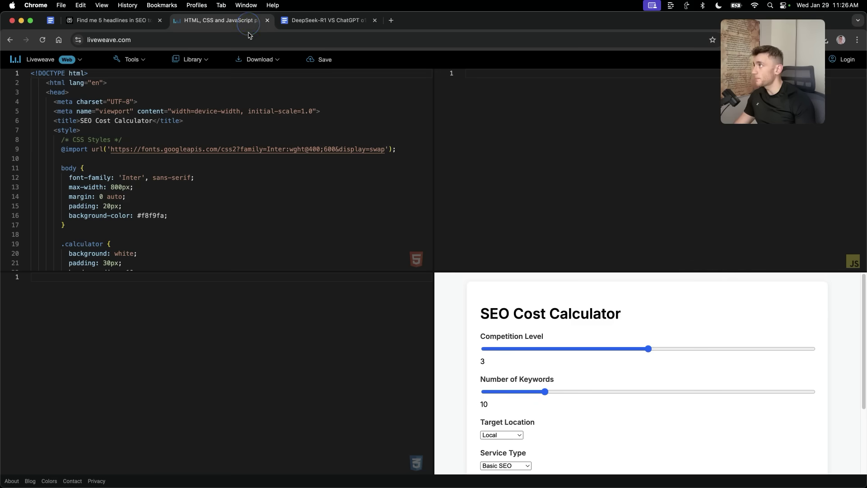
left_click(217, 158)
key("super+a")
key("super+v")
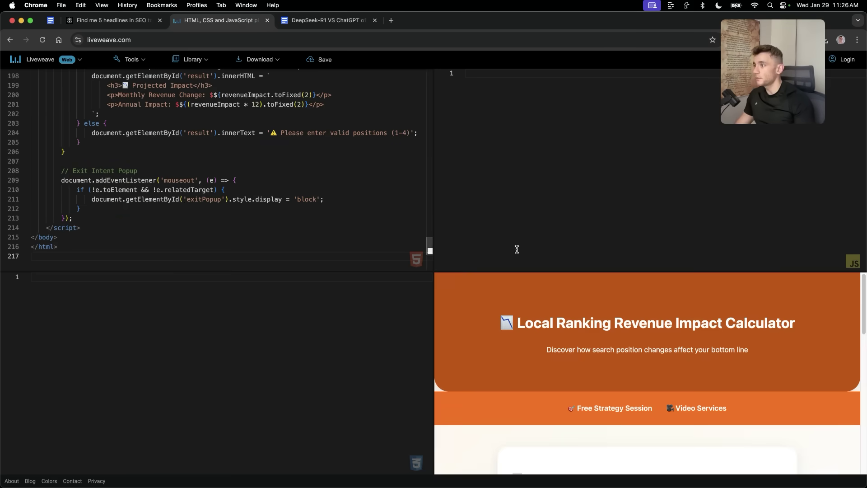
left_click(155, 300)
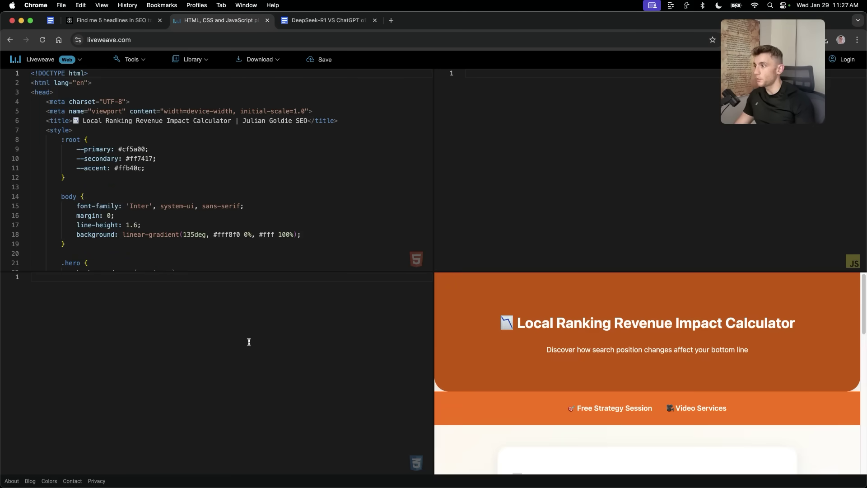
left_click_drag(432, 350, 29, 338)
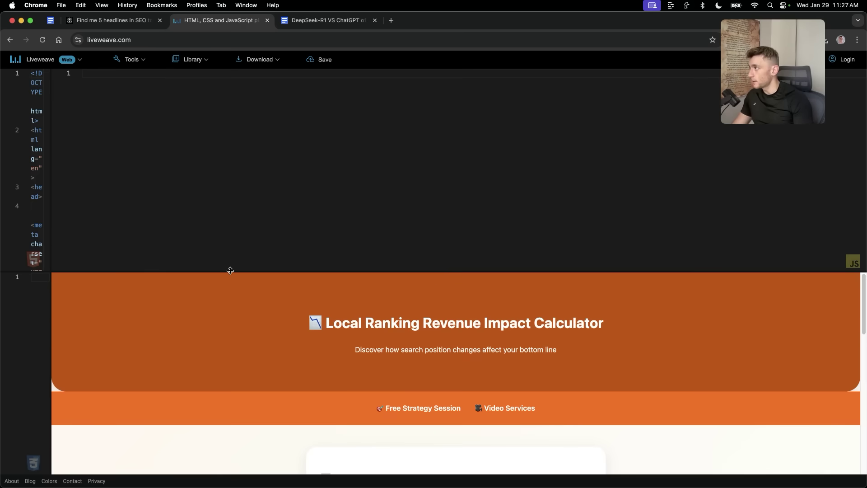
left_click_drag(231, 270, 178, 71)
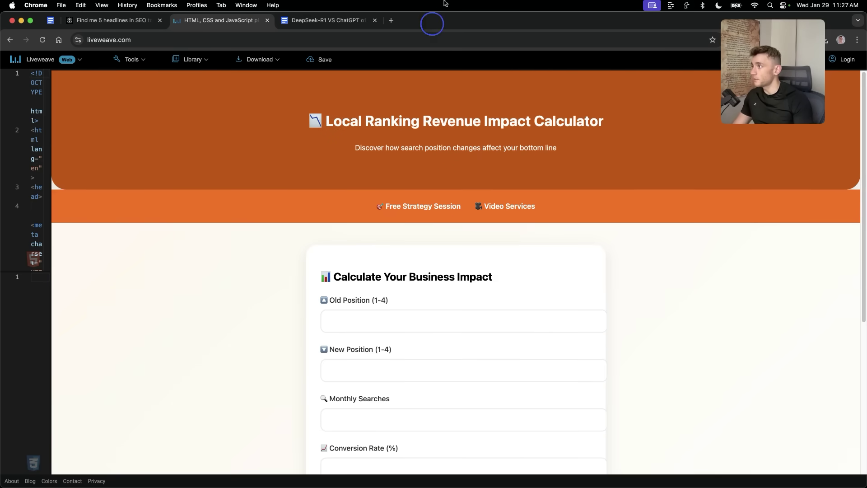
Test the popup's Claim Free Session link and check the calculator heading.
scroll(646, 296, "down", 5)
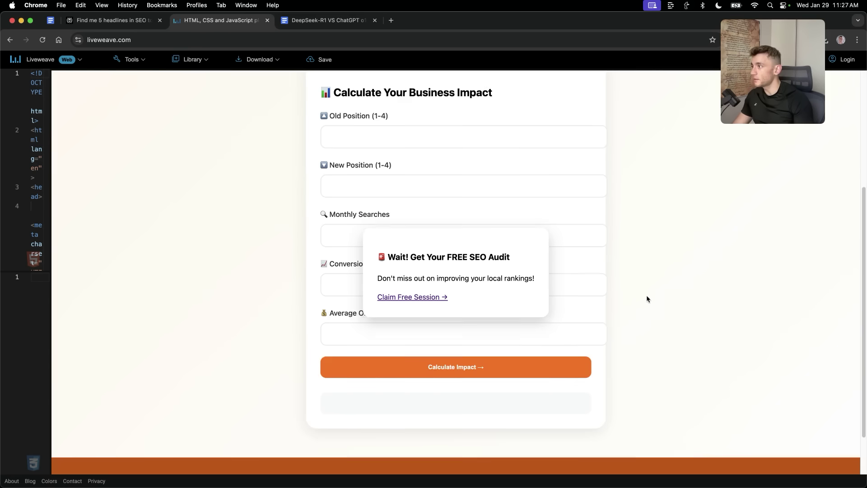
left_click(413, 296)
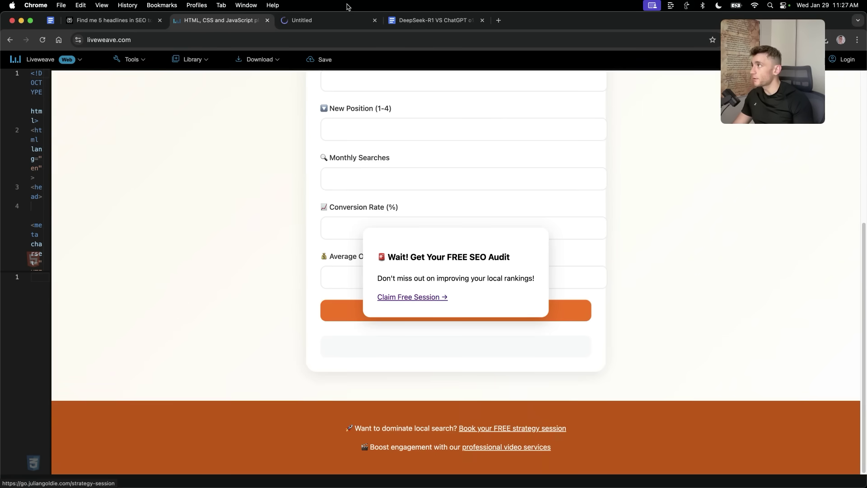
key("super+w")
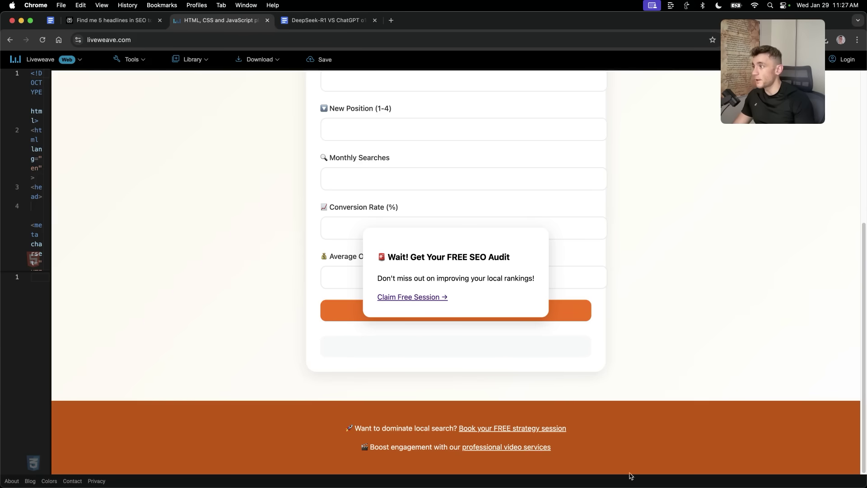
scroll(627, 294, "up", 5)
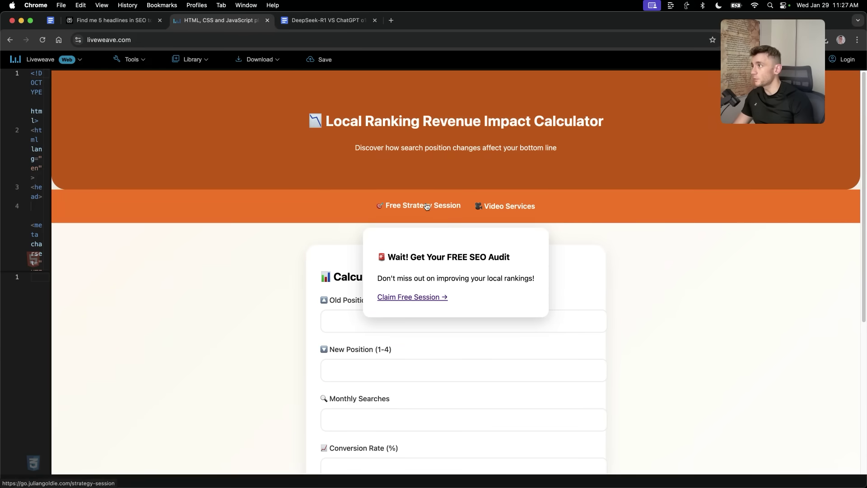
left_click_drag(304, 113, 645, 124)
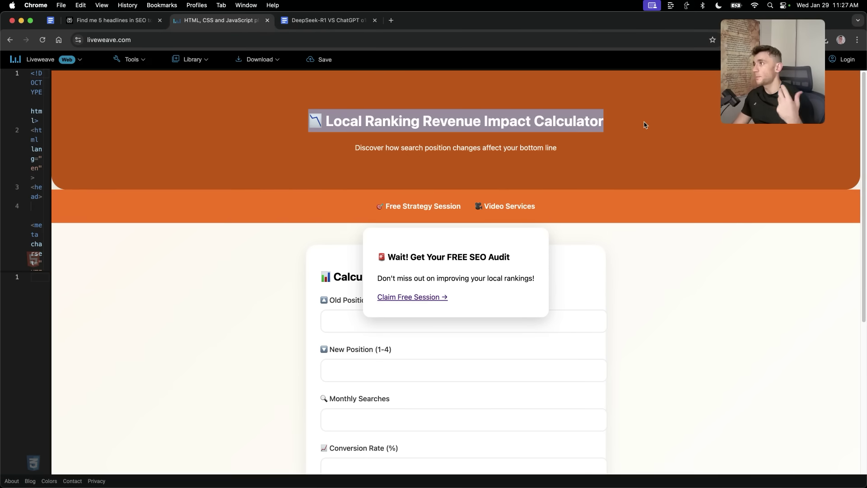
scroll(527, 175, "down", 5)
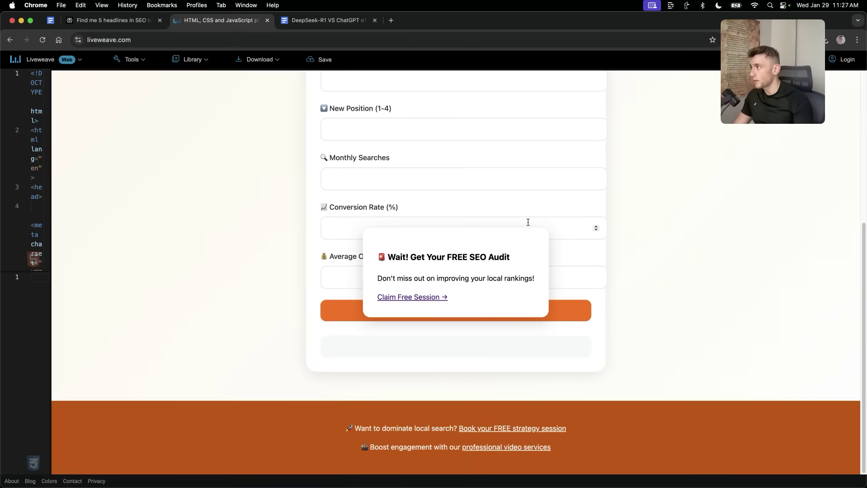
scroll(379, 345, "up", 5)
Calculate the impact with 100 monthly searches, 10 conversion rate and 10 order value.
left_click(335, 329)
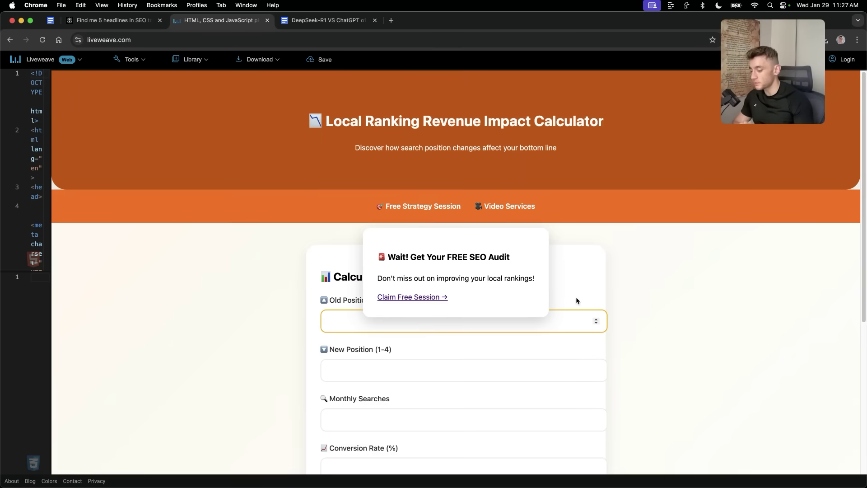
left_click(597, 368)
left_click(459, 419)
type("10")
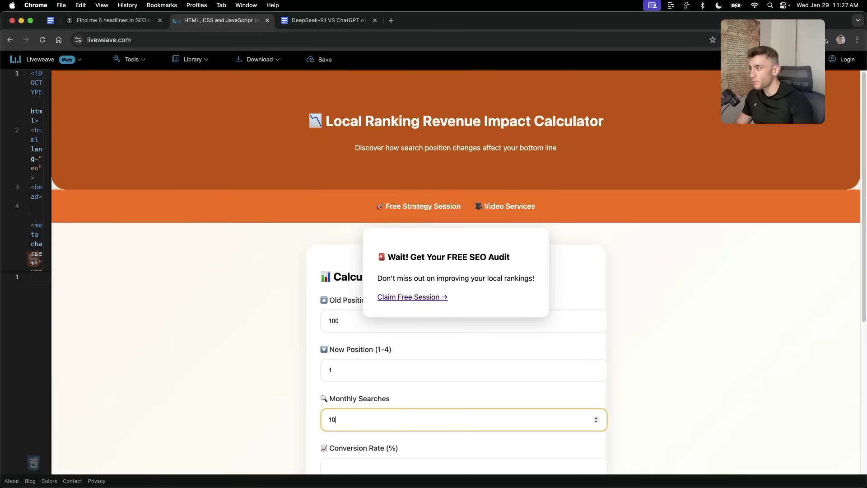
type("0")
scroll(468, 412, "down", 3)
left_click(367, 324)
type("10")
left_click(364, 375)
type("10")
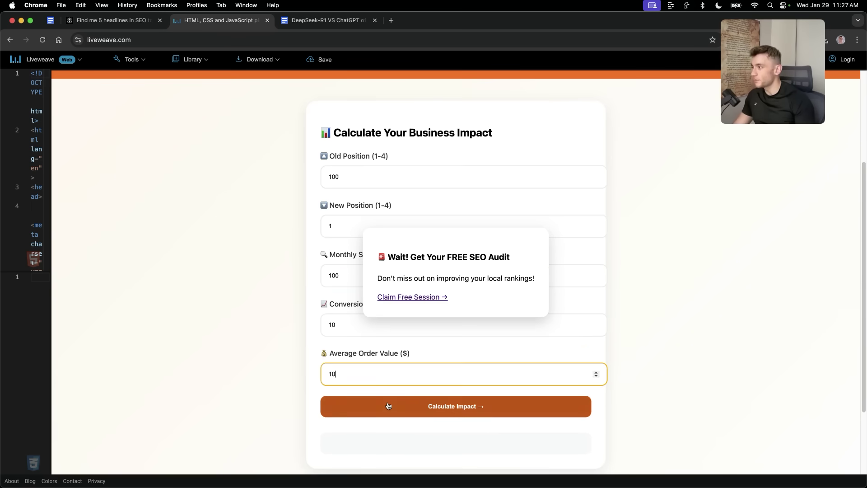
left_click(388, 406)
Review the $-276.00 annual impact result and the header title and subtitle.
scroll(461, 376, "down", 3)
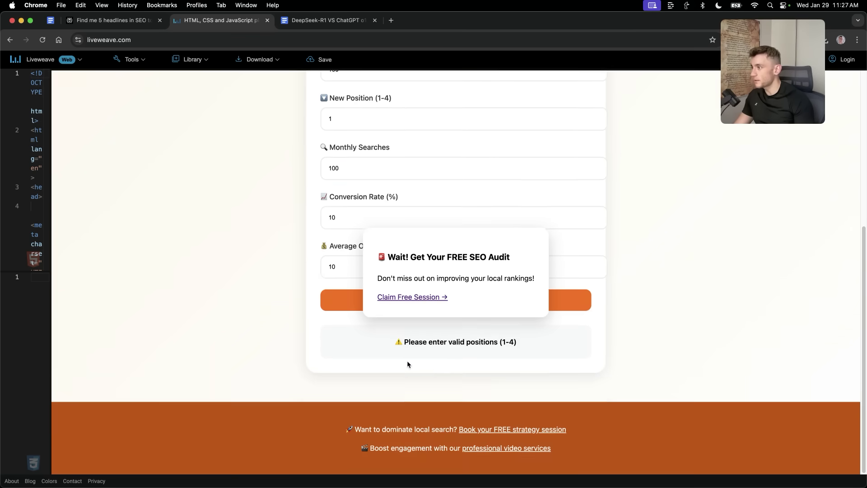
scroll(407, 360, "up", 4)
scroll(337, 389, "down", 3)
left_click_drag(365, 375, 607, 457)
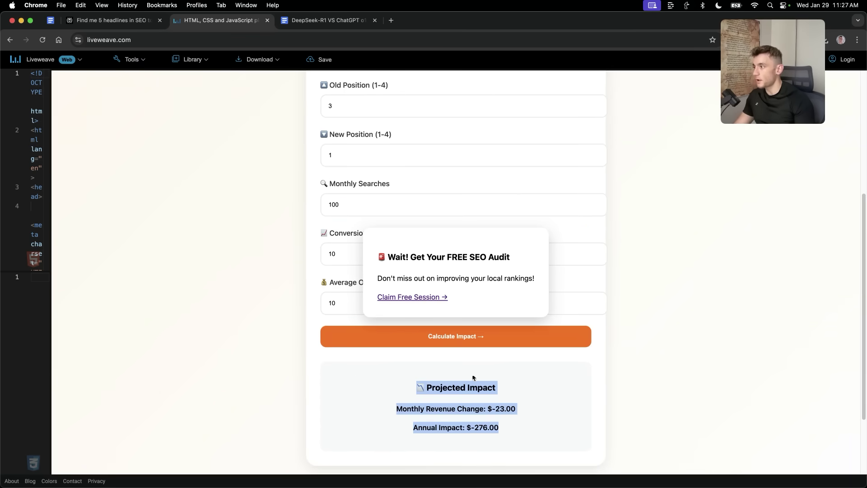
scroll(594, 394, "down", 2)
scroll(695, 368, "up", 5)
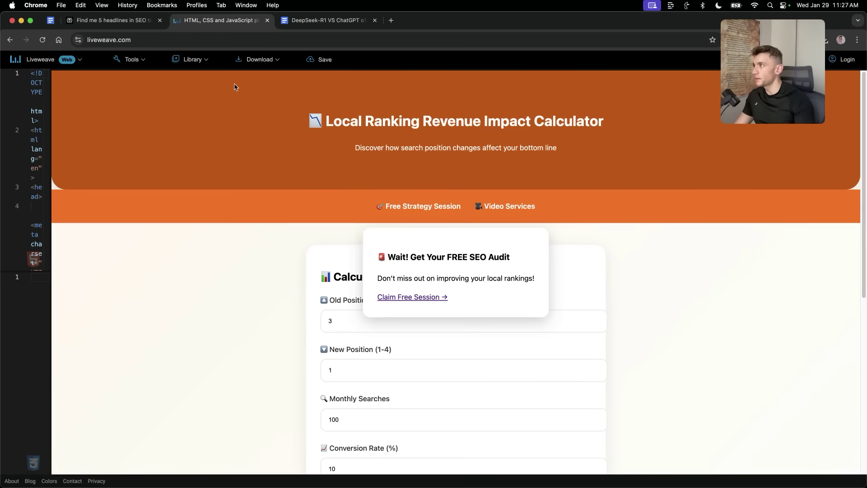
left_click_drag(235, 86, 611, 167)
scroll(674, 245, "down", 5)
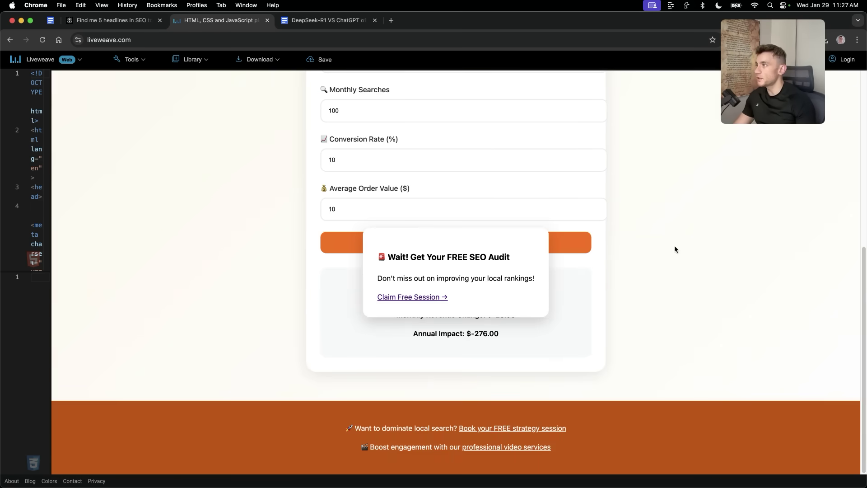
scroll(668, 249, "up", 5)
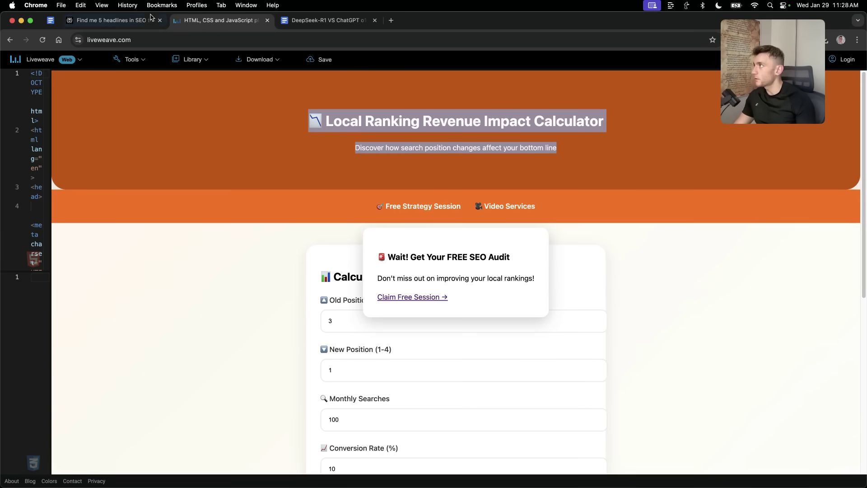
Close Liveweave without saving and return to the Perplexity thread.
left_click(151, 17)
key("super+q")
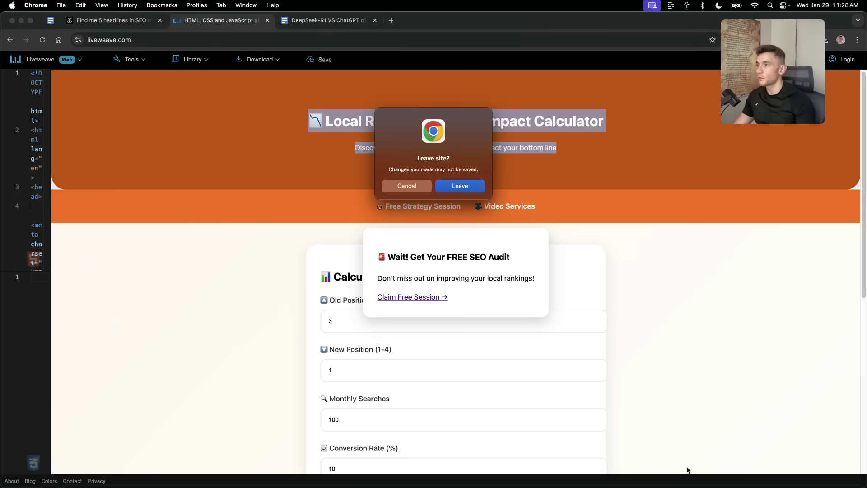
left_click(460, 186)
Start a new thread set to Writing focus, without web search.
scroll(347, 292, "down", 15)
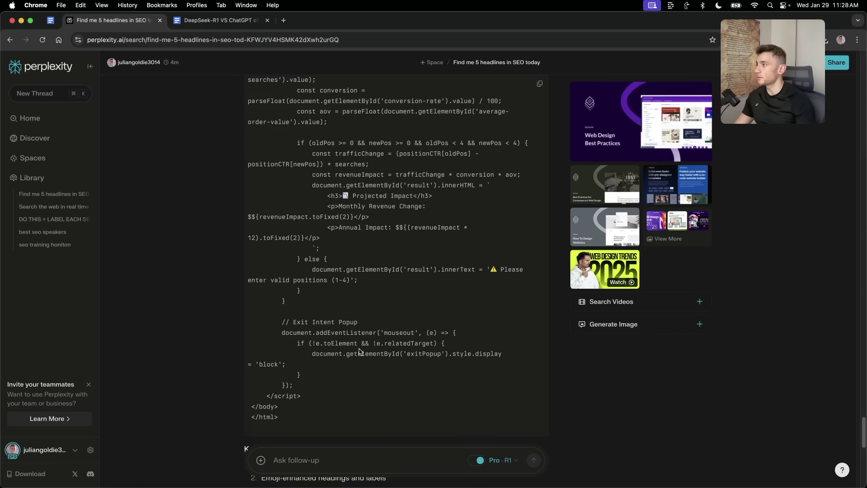
scroll(358, 352, "up", 20)
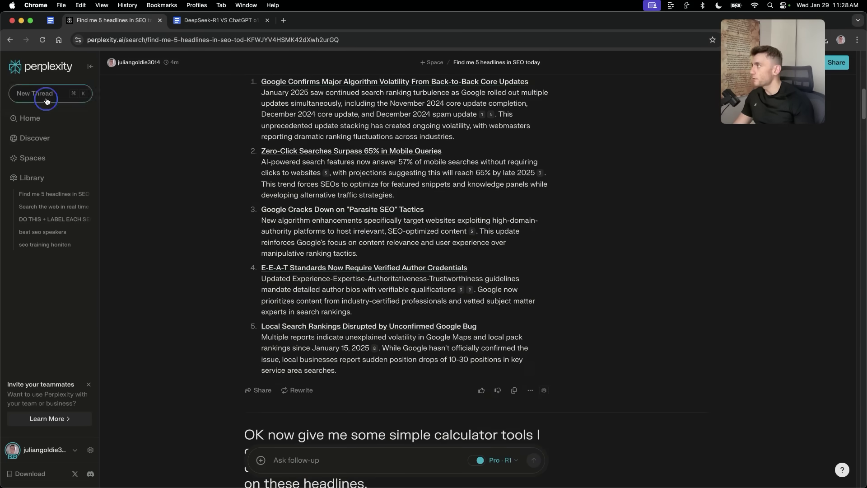
left_click(45, 93)
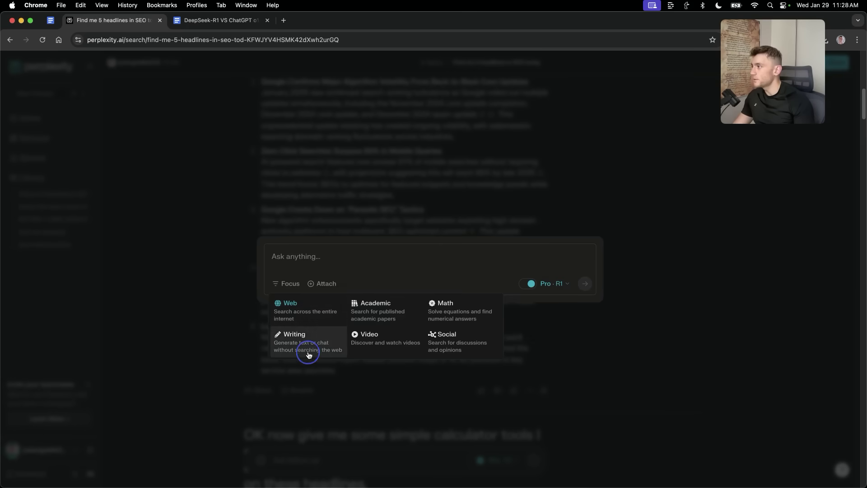
left_click(308, 358)
Ask R1 for an article that bypasses AI detectors, 'Must be 100% non ai detectable.'.
left_click(338, 262)
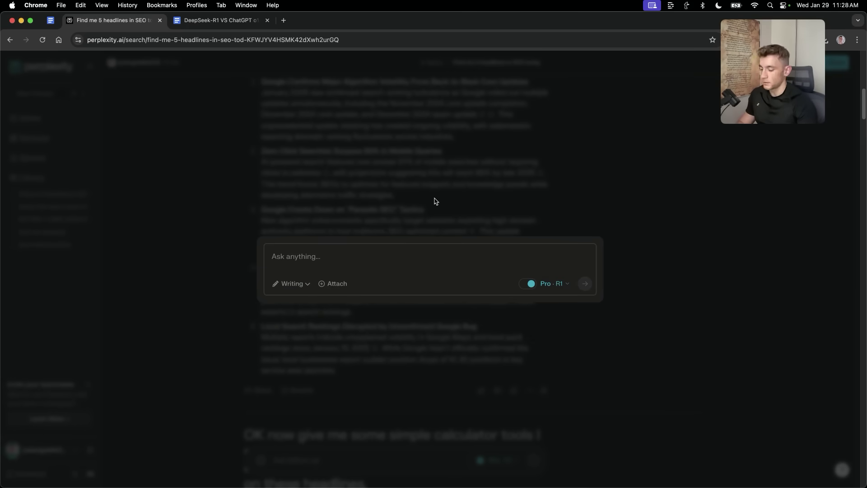
type("Write an article about SEO and humanize it using R1")
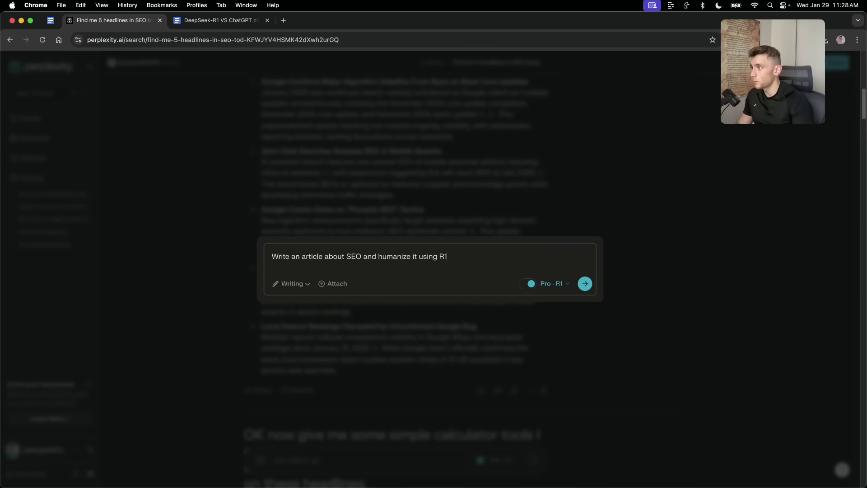
type("hat it bypasses AI detectors 100% of the time.")
key("shift+Return")
type("Must be 100% non ai detectable.")
key("shift+Return")
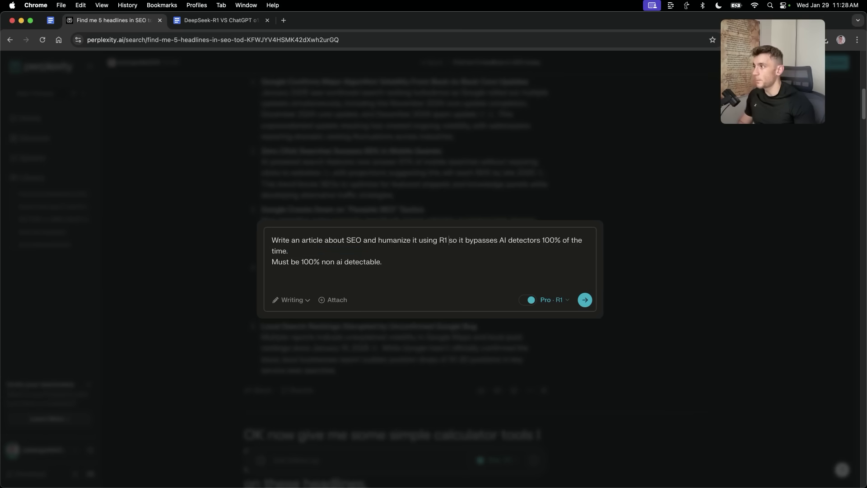
key("cmd+a")
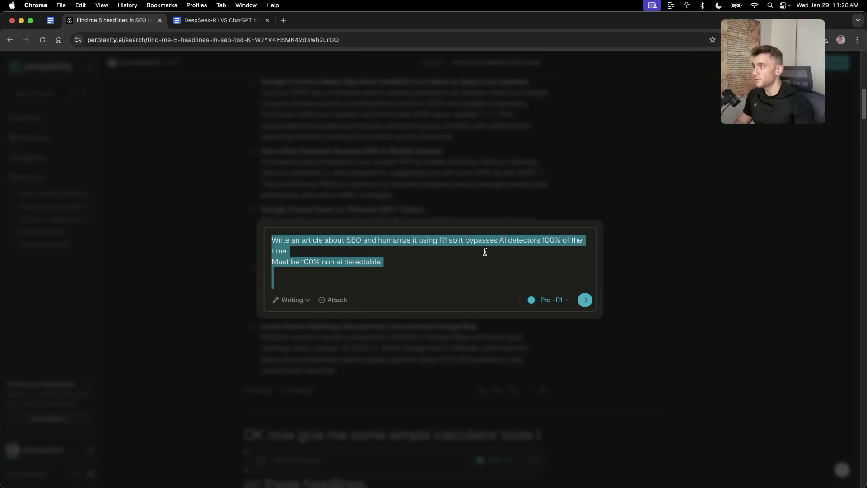
left_click(308, 264)
left_click(585, 300)
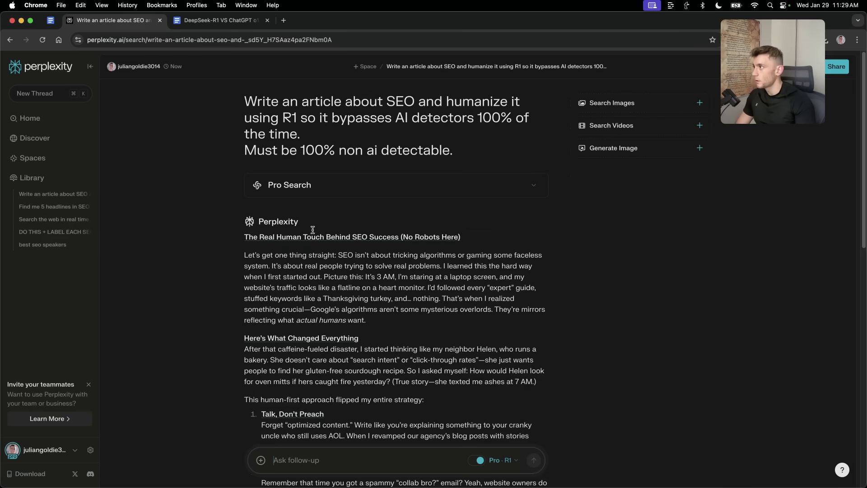
Select the entire humanized SEO article R1 generated so it can be copied.
scroll(435, 328, "down", 15)
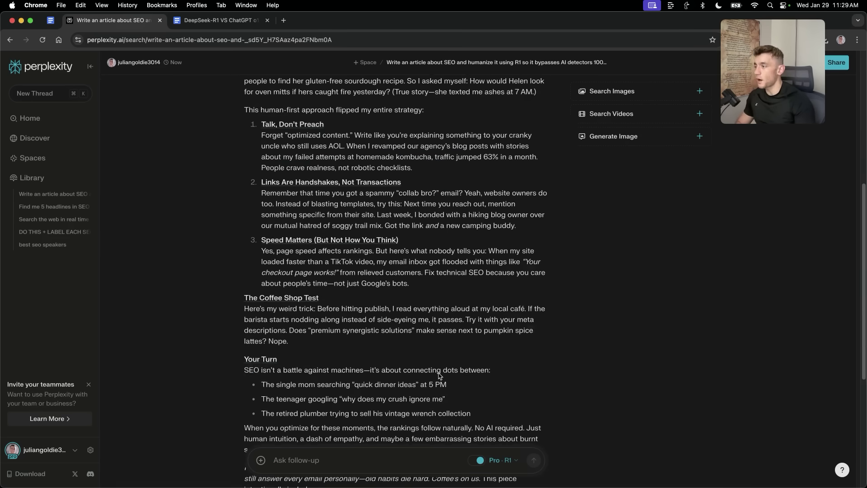
key("super+a")
scroll(451, 297, "up", 15)
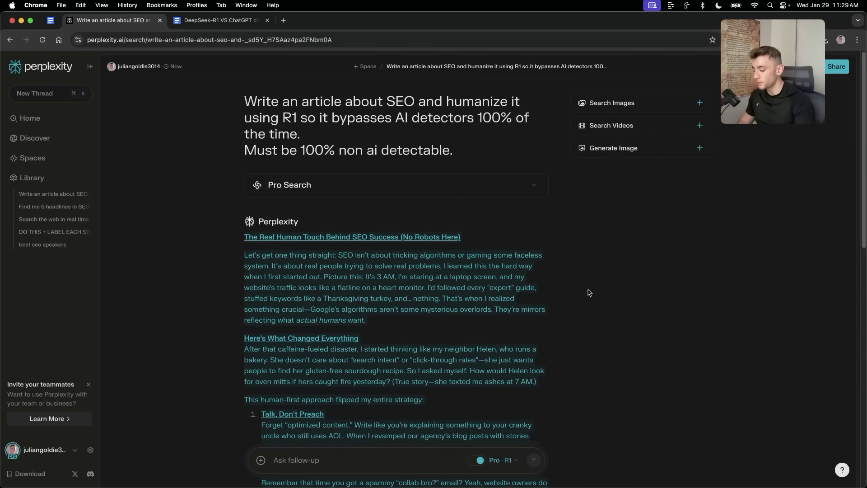
key("super+t")
Load zerogpt.com, paste in the copied article and run AI detection on it.
type("zero")
key("Return")
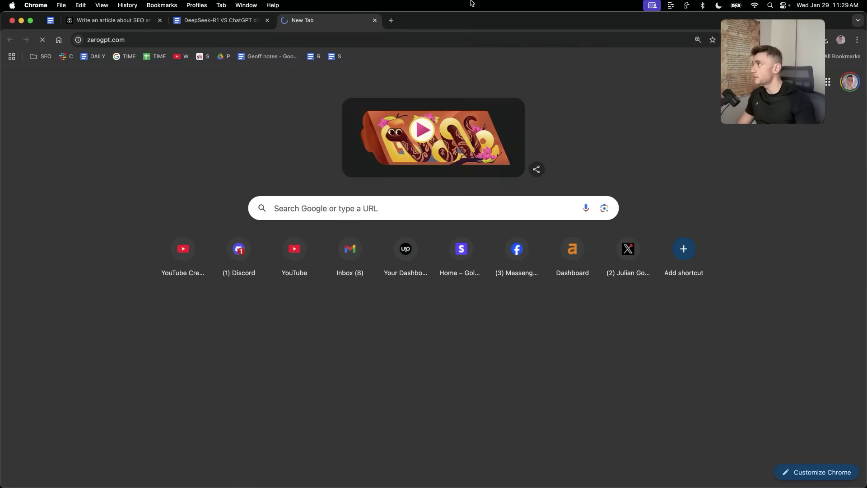
key("super+v")
scroll(314, 332, "down", 8)
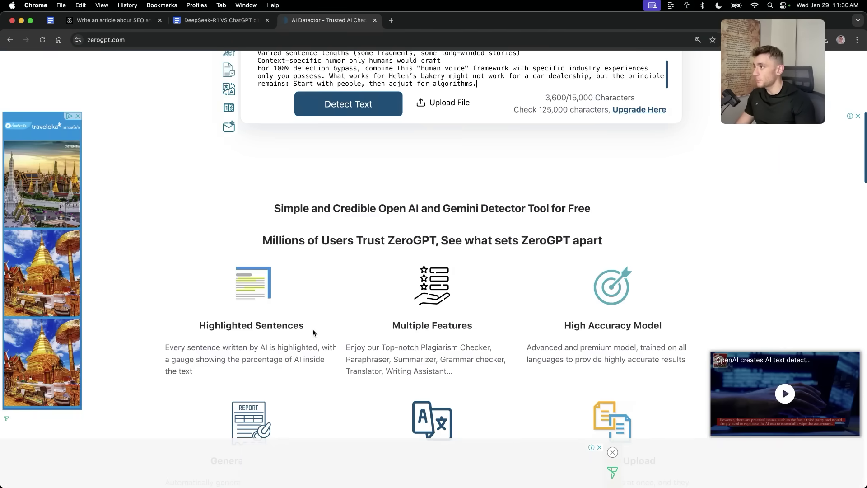
scroll(313, 333, "up", 3)
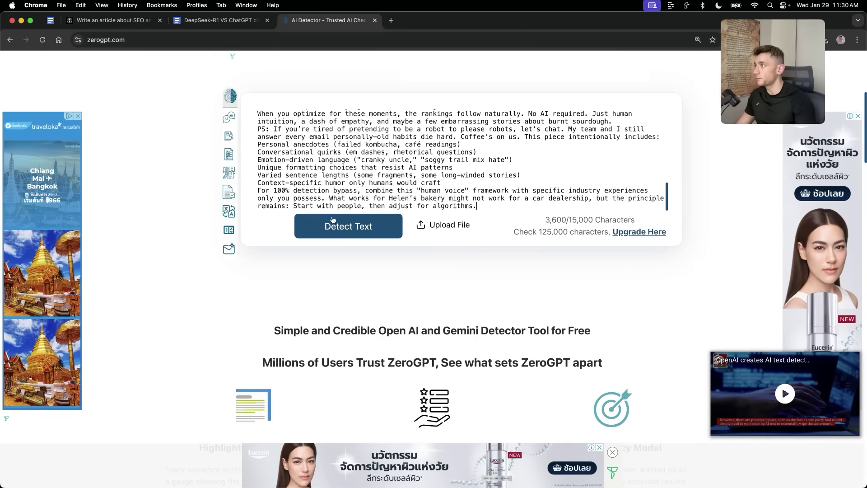
left_click(332, 220)
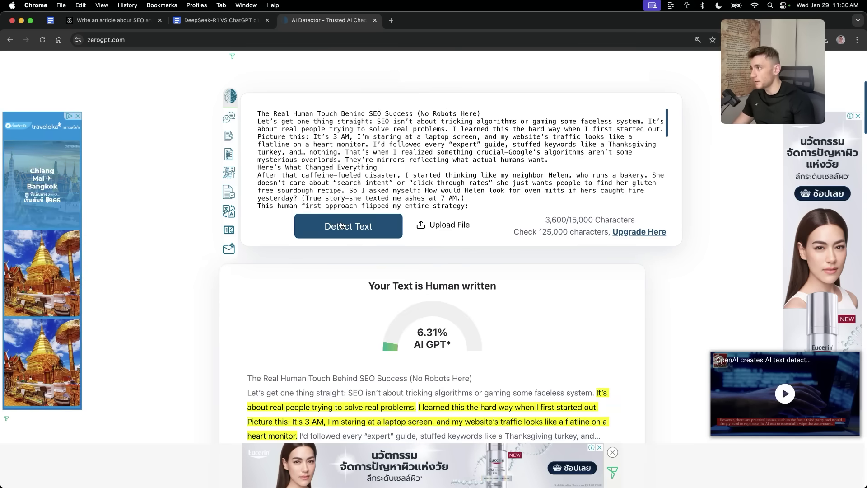
Review the Human written verdict with 6.31% AI GPT, then close the ZeroGPT tab.
left_click_drag(363, 286, 500, 293)
scroll(453, 321, "down", 5)
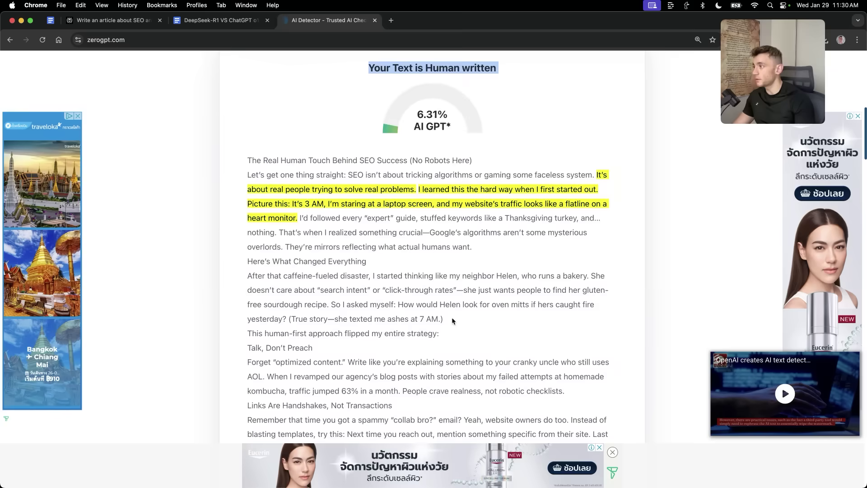
scroll(453, 321, "down", 5)
left_click_drag(295, 140, 534, 344)
scroll(534, 345, "down", 5)
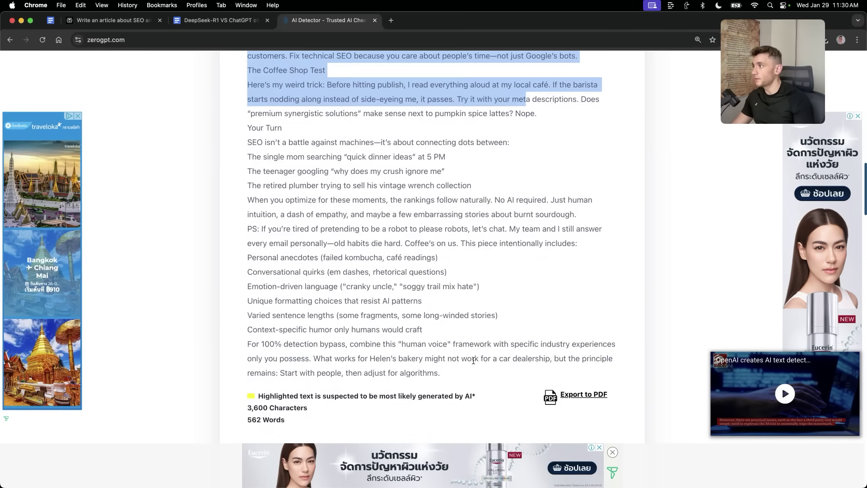
scroll(474, 360, "up", 15)
scroll(466, 364, "down", 8)
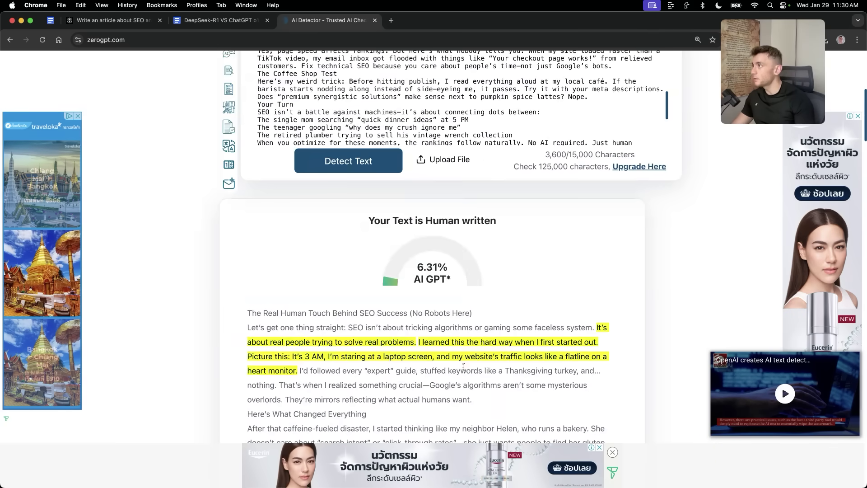
key("super+w")
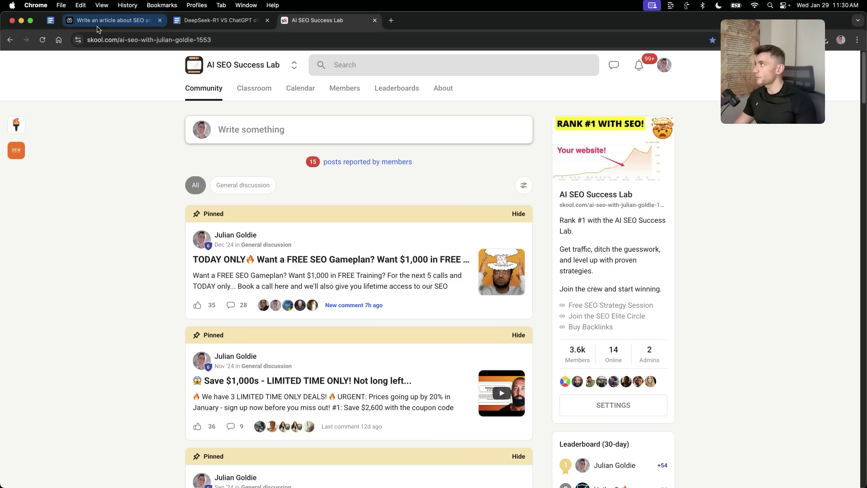
Switch between Classroom and Community and browse the AI SEO Success Lab feed.
left_click(261, 91)
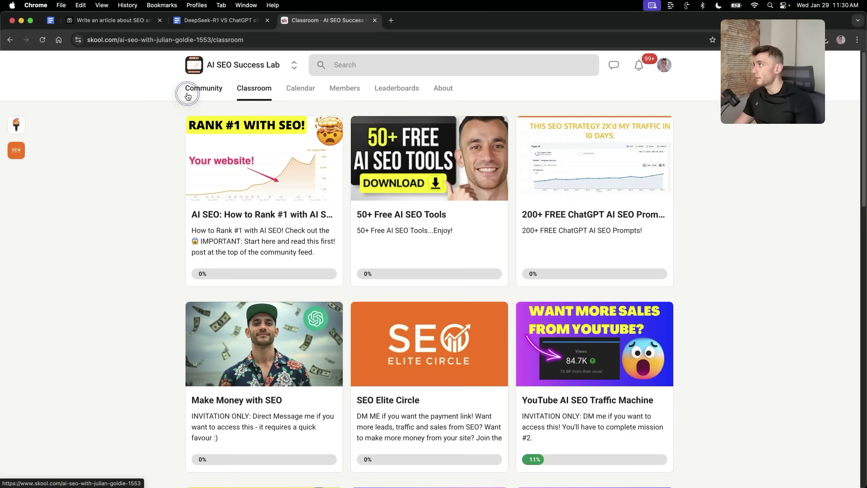
left_click(189, 90)
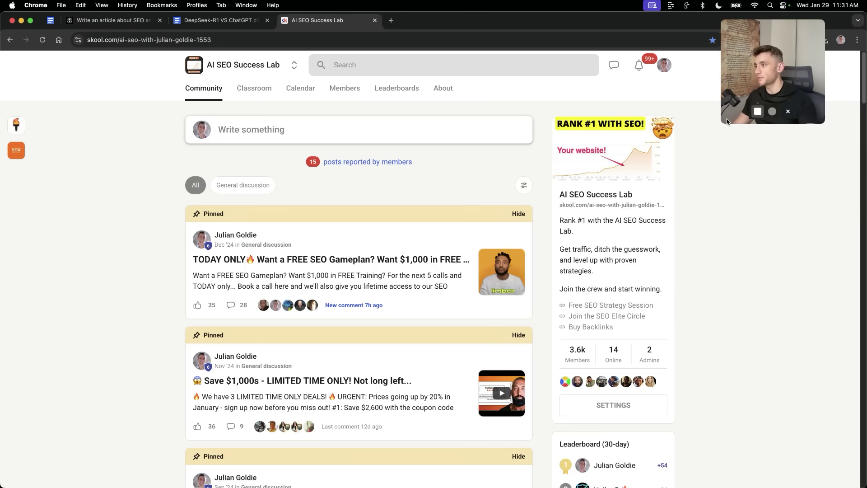
scroll(721, 341, "down", 3)
scroll(717, 337, "down", 10)
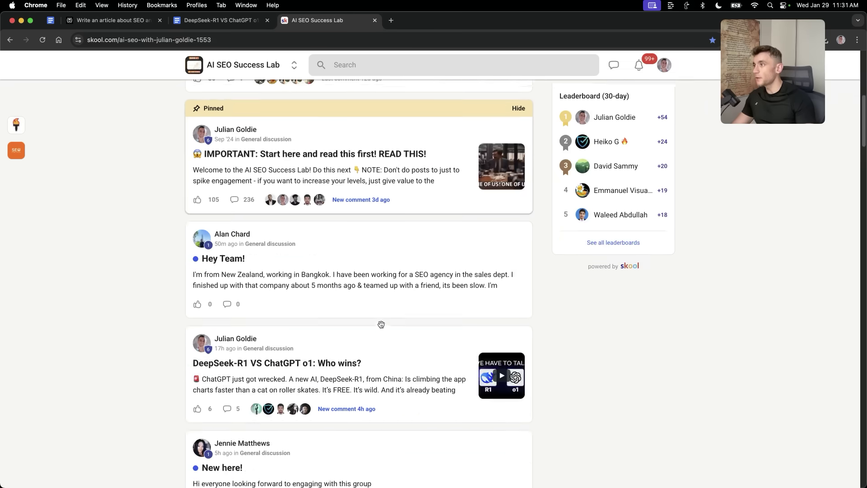
scroll(537, 414, "up", 15)
scroll(470, 374, "down", 20)
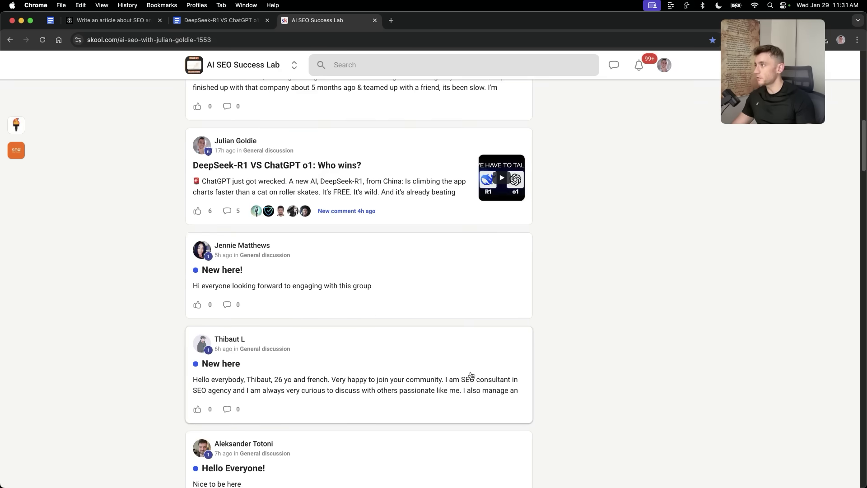
scroll(471, 375, "up", 20)
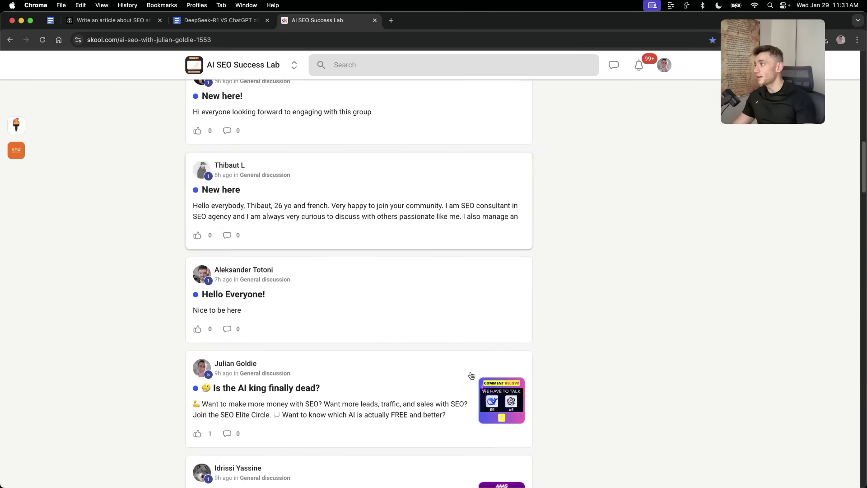
Go to the Classroom and follow the course card to the FREE SEO Strategy Session page.
scroll(540, 361, "down", 10)
scroll(550, 389, "down", 10)
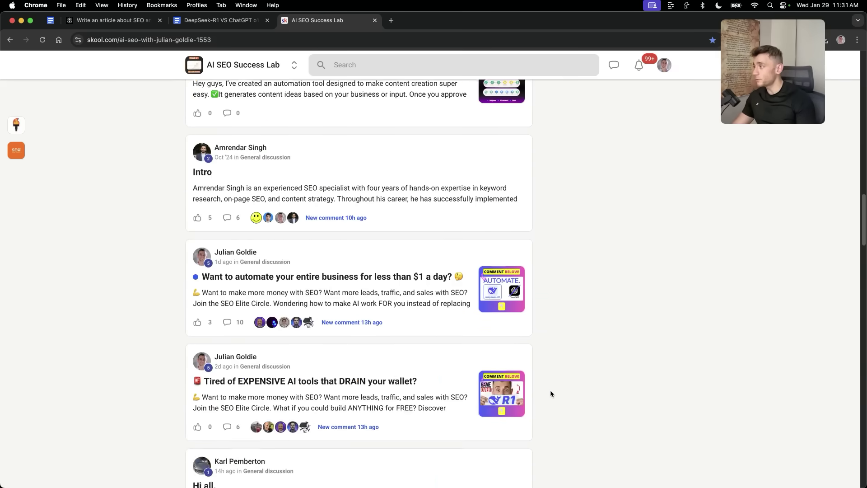
scroll(550, 390, "up", 20)
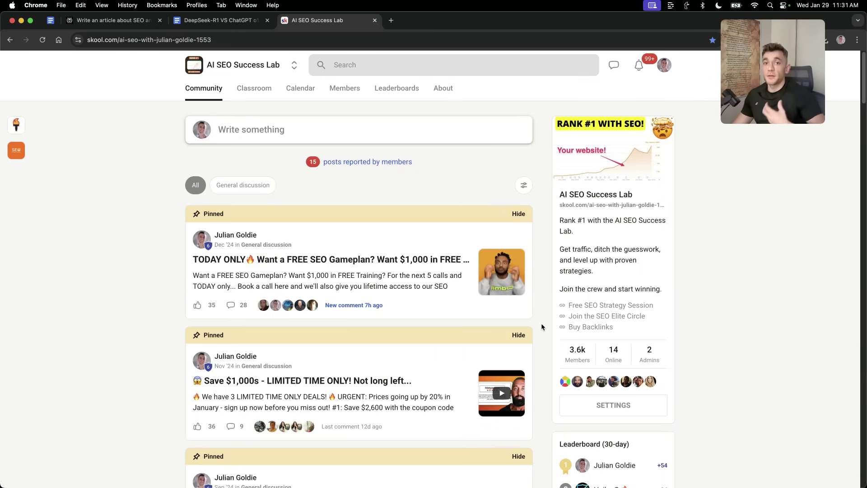
left_click(254, 89)
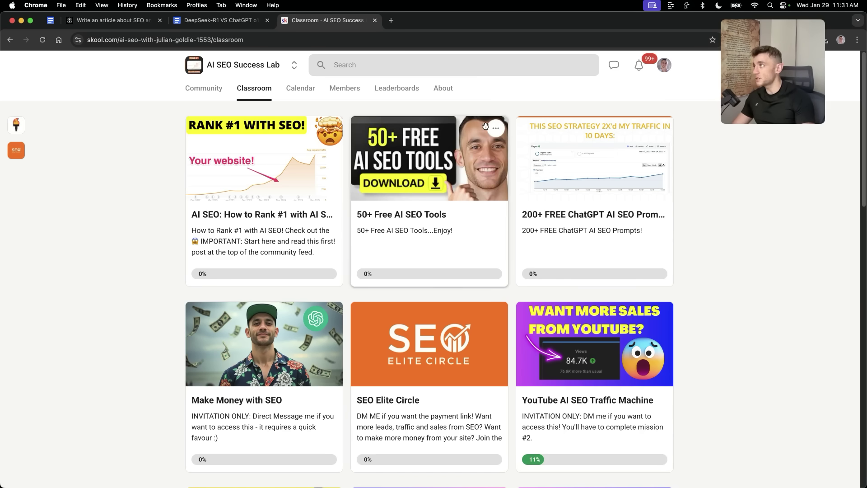
left_click(658, 263)
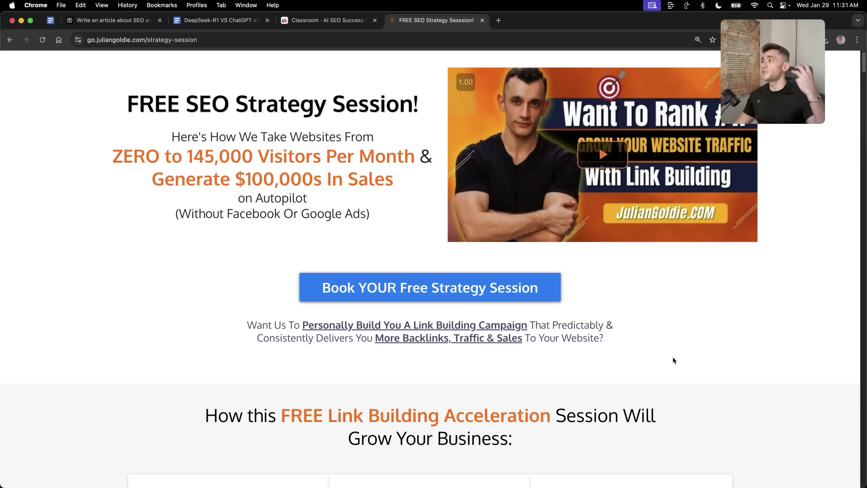
scroll(678, 370, "down", 6)
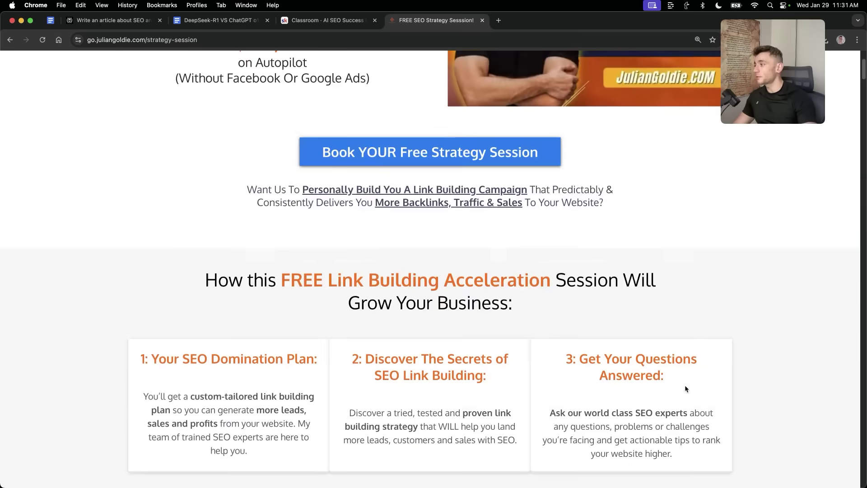
scroll(686, 385, "down", 1)
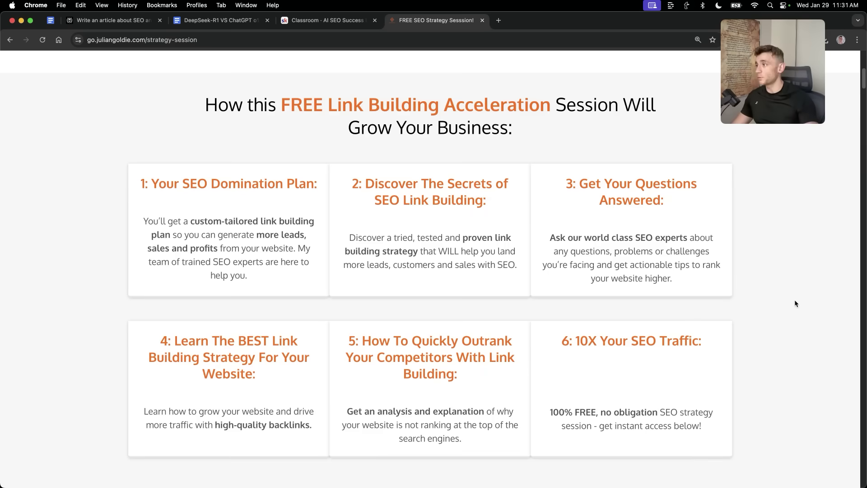
left_click(767, 265)
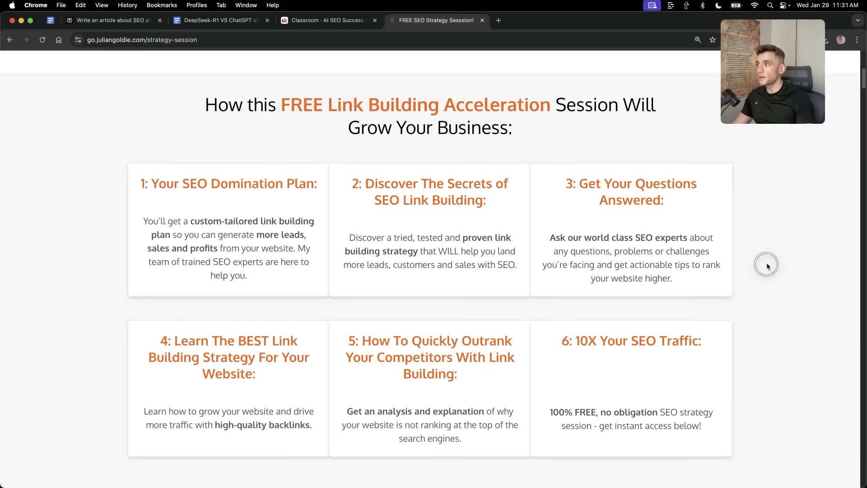
left_click(782, 233)
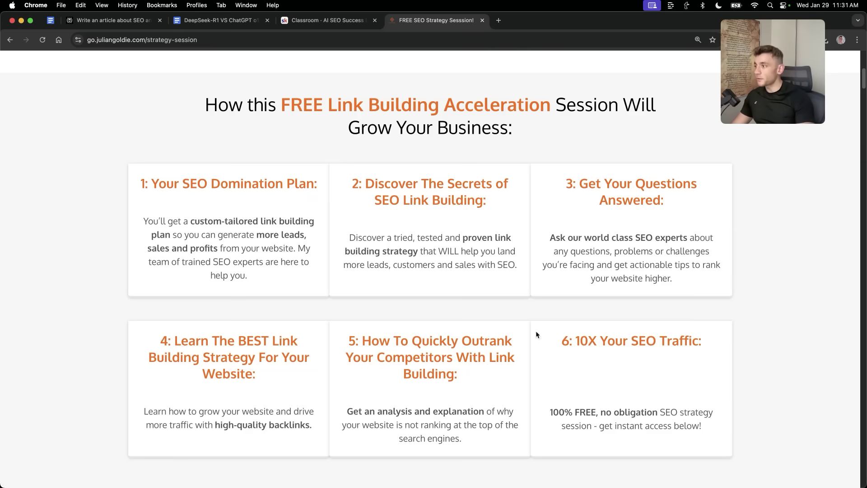
scroll(486, 403, "down", 20)
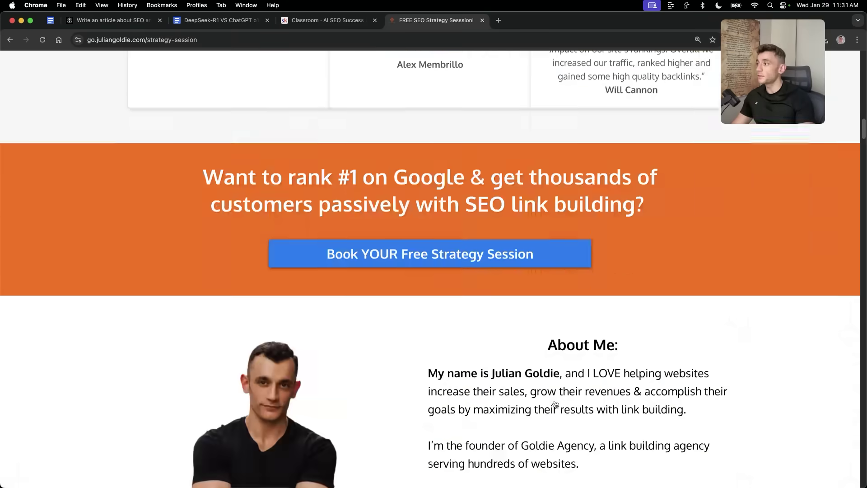
scroll(526, 410, "down", 20)
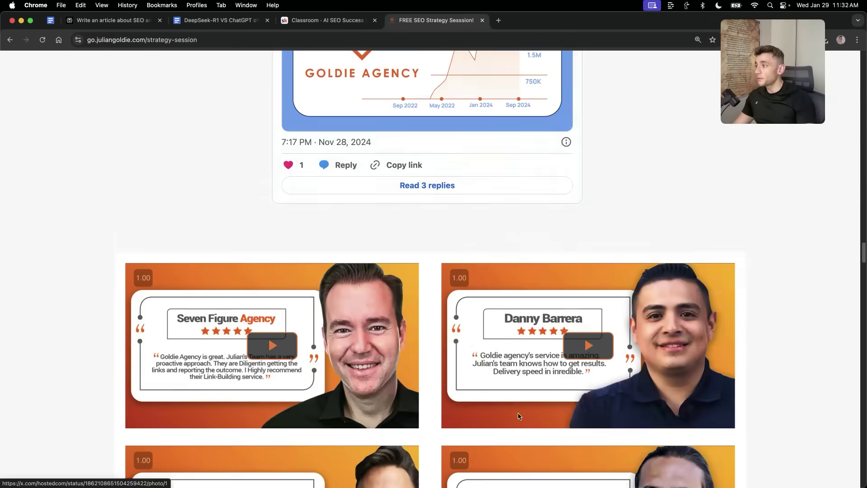
scroll(517, 415, "down", 20)
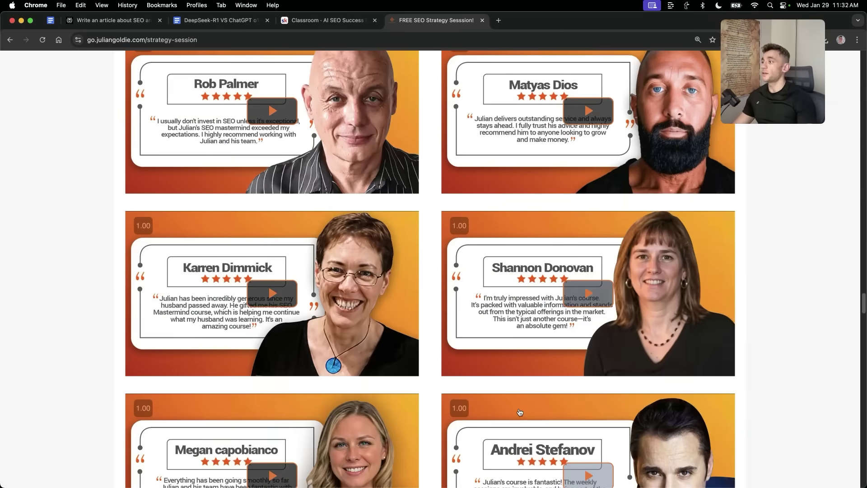
scroll(520, 412, "down", 20)
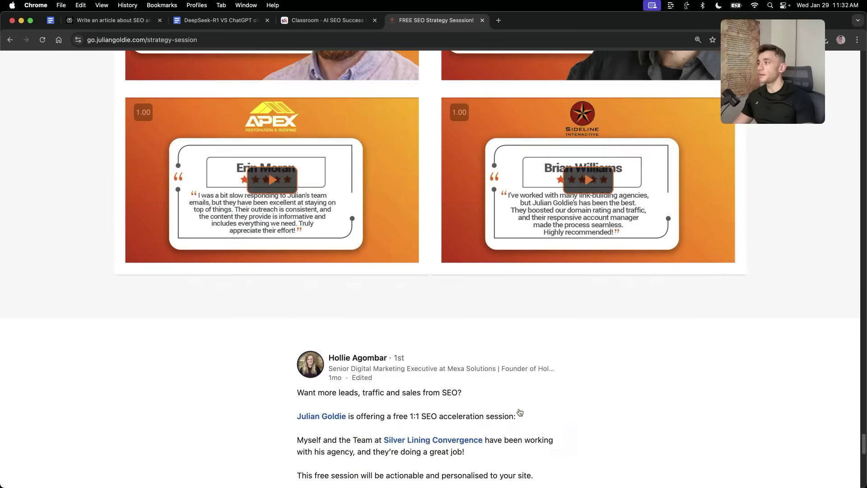
scroll(520, 412, "down", 10)
scroll(520, 412, "up", 10)
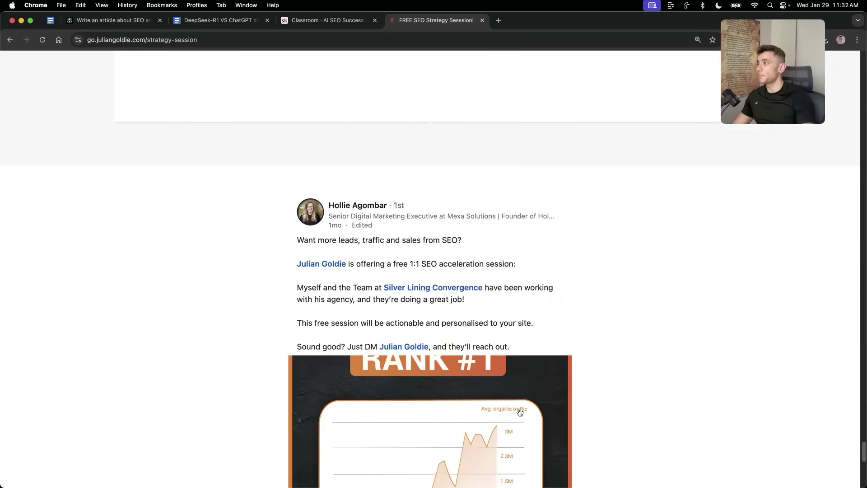